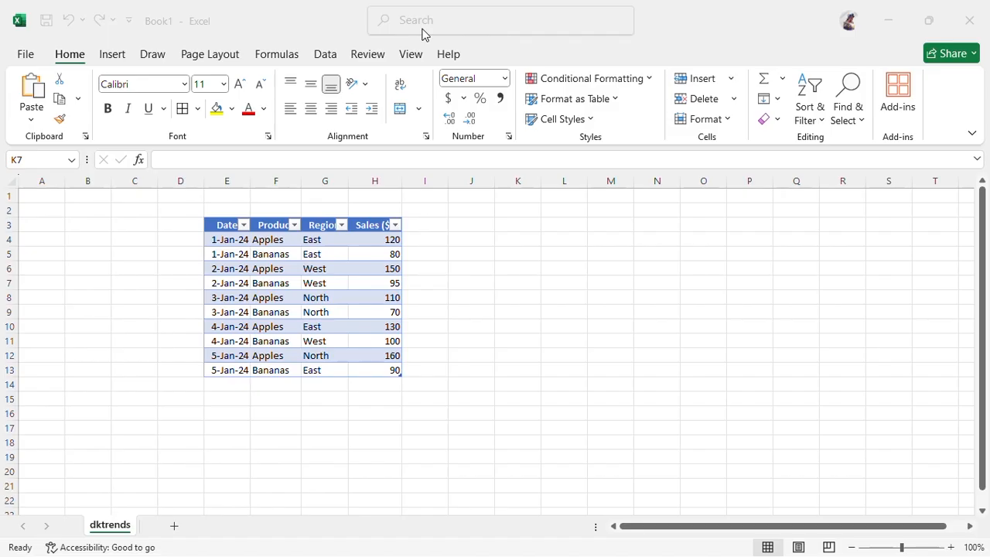
Select cell G7 inside the sales table and bring up Excel's Insert commands
click(336, 285)
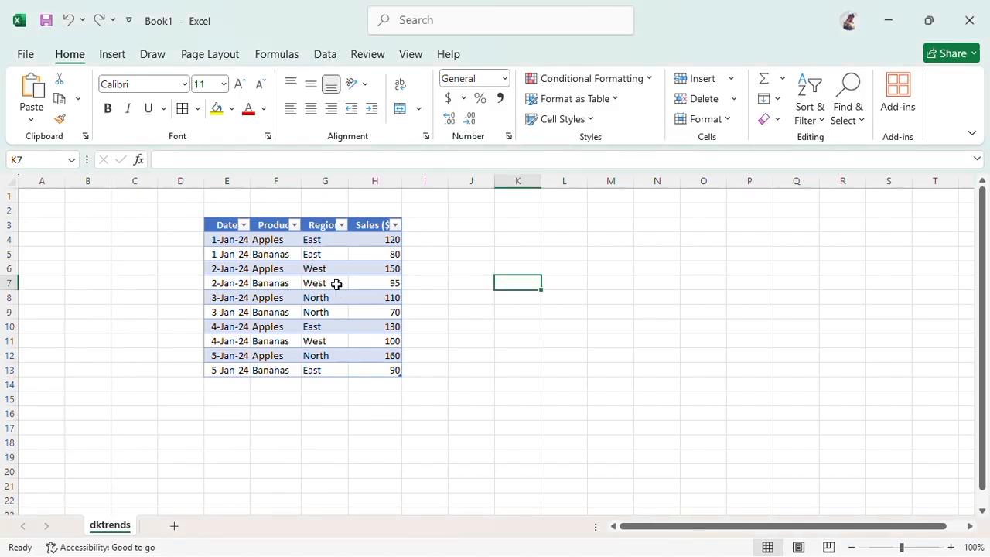
click(337, 284)
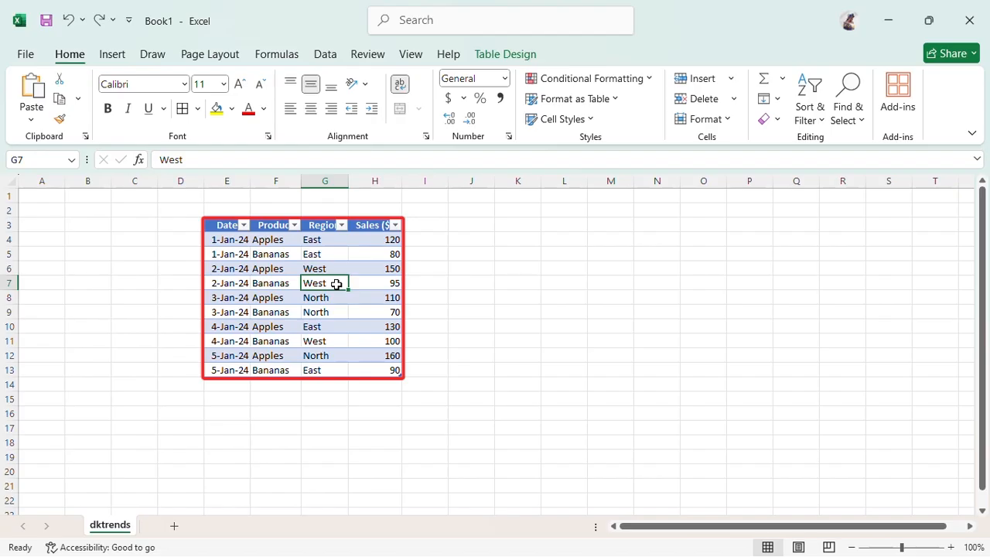
click(113, 56)
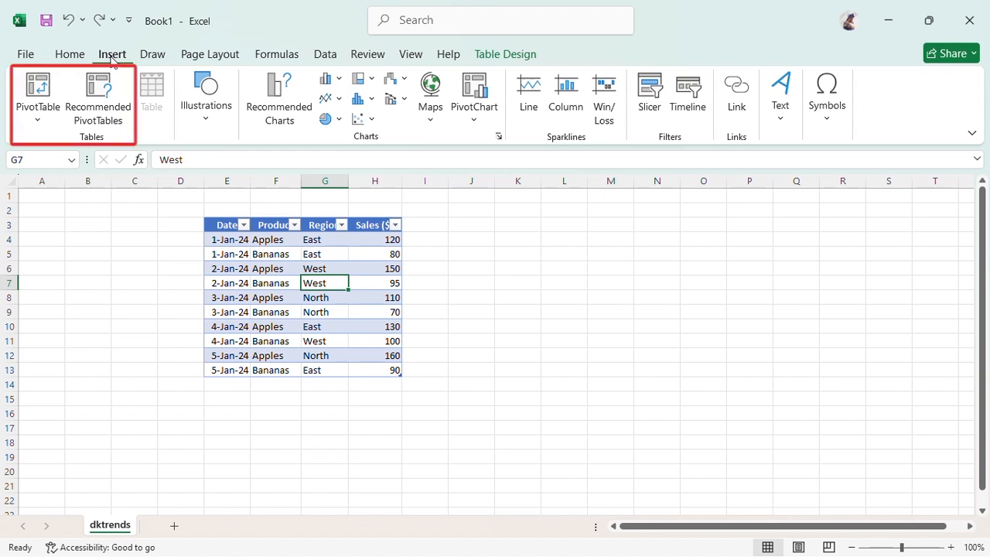
Start a PivotTable from Table4, placed on the existing dktrends sheet at cell J3
click(45, 85)
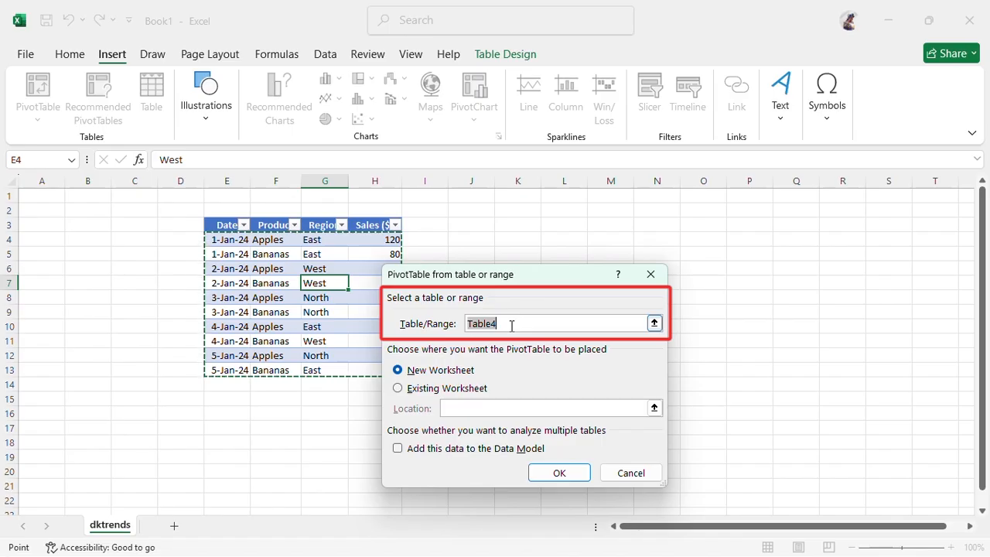
click(398, 393)
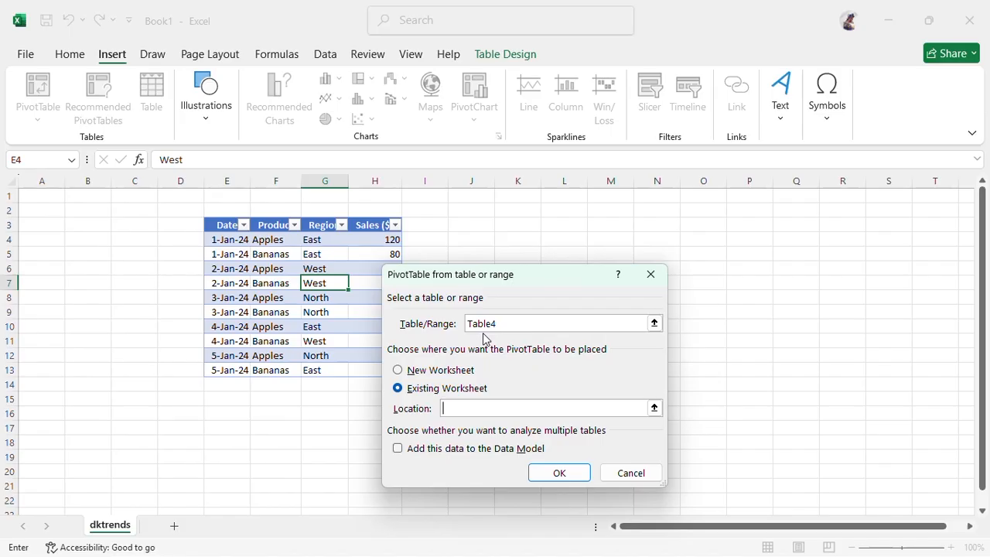
click(470, 226)
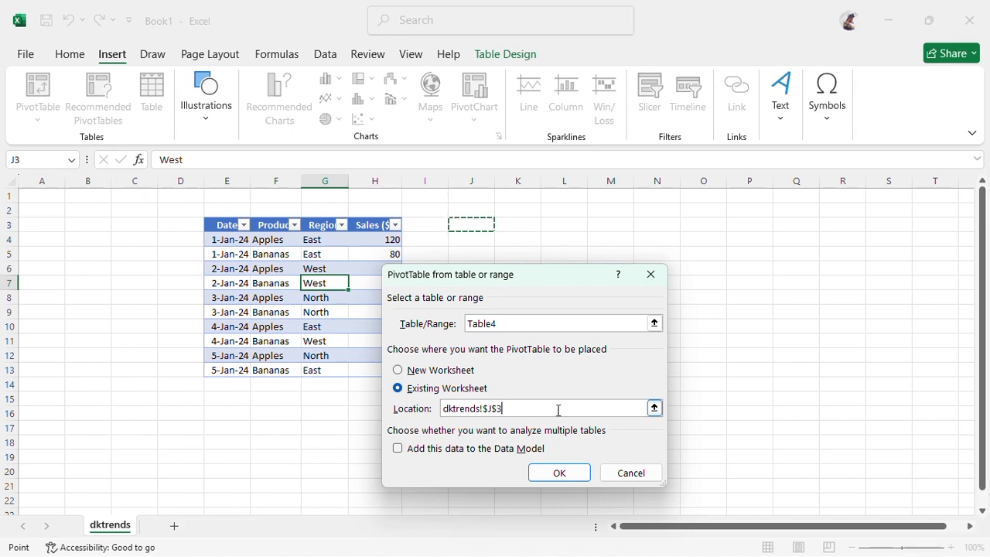
Confirm the dialog to create empty PivotTable4 at J3 with its Fields list open
click(563, 472)
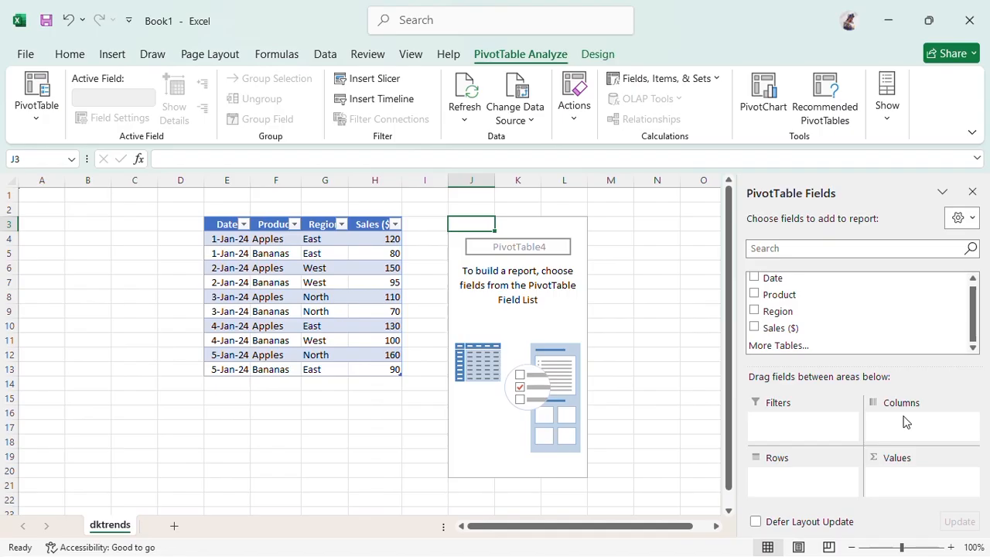
After briefly trying Product and Region, put Sales ($) in Values for a 1105 total
click(754, 294)
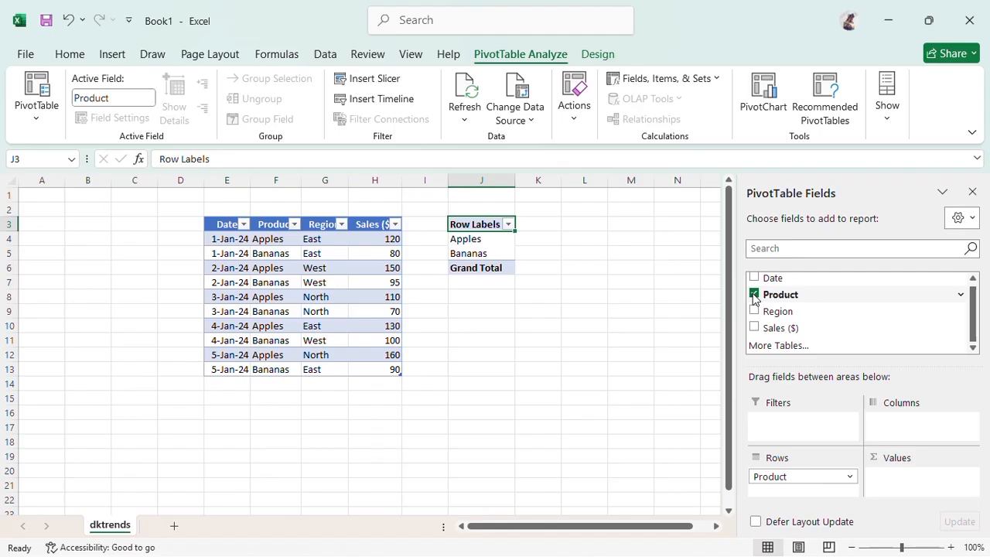
click(755, 295)
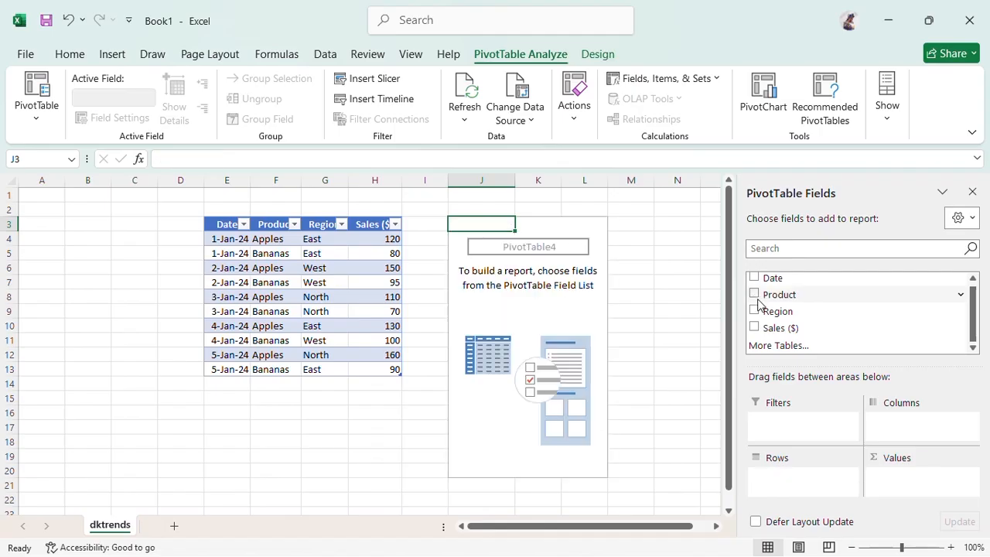
click(754, 311)
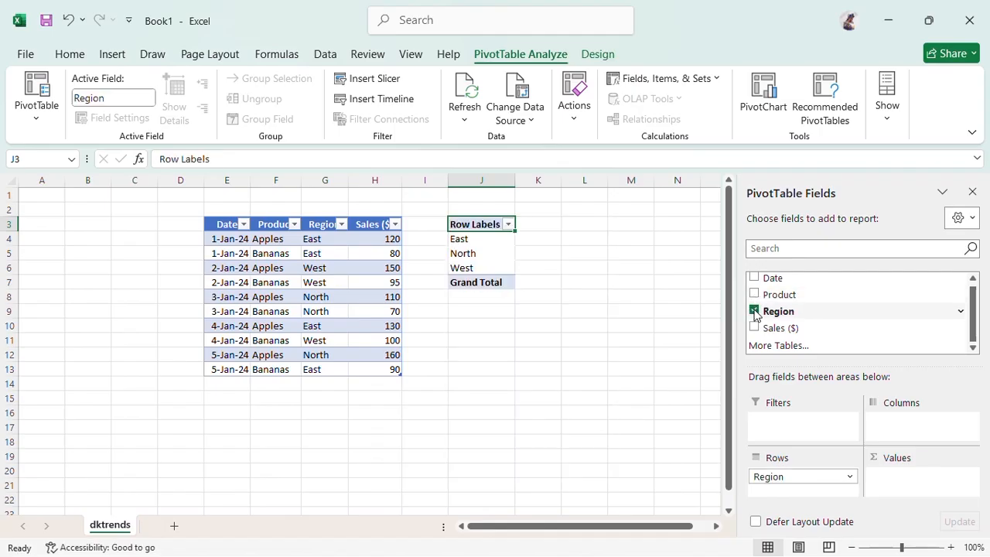
click(755, 311)
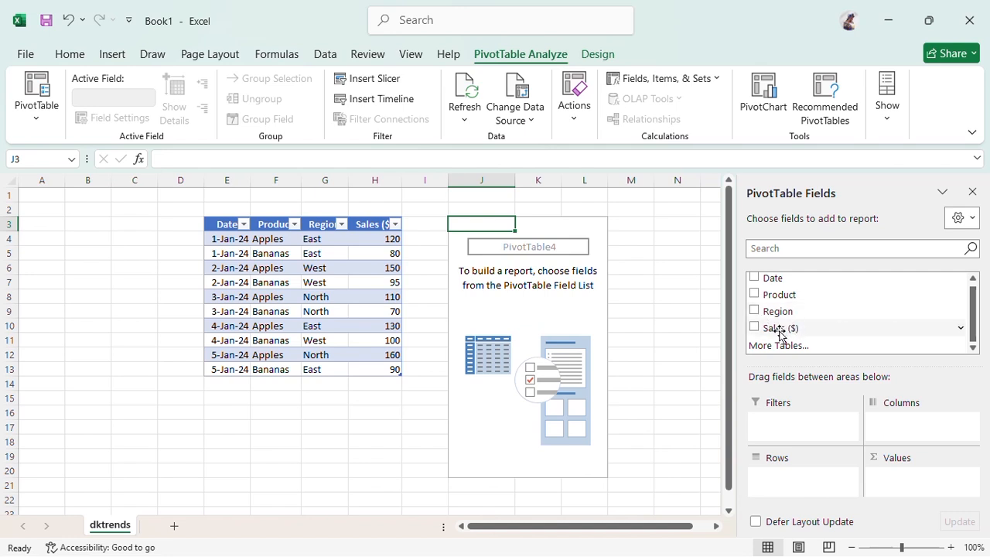
drag(780, 333, 901, 474)
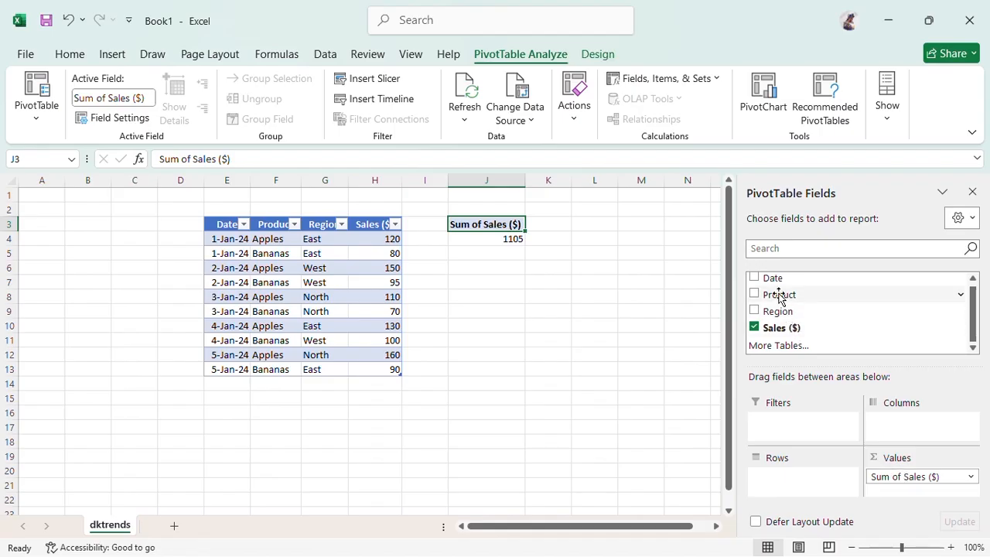
Place Date above Product in the rows, giving daily Apples and Bananas sales totals
drag(780, 295, 782, 476)
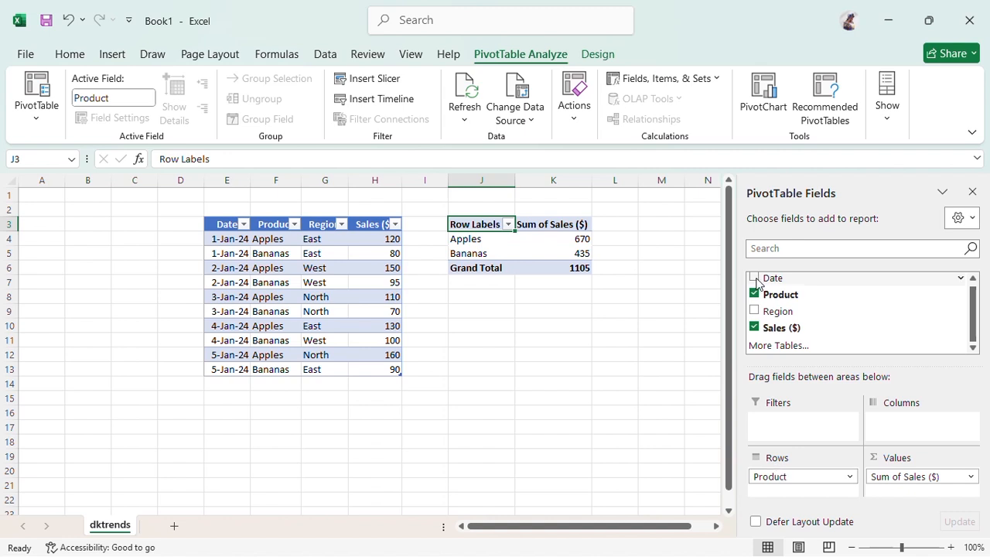
drag(761, 281, 795, 493)
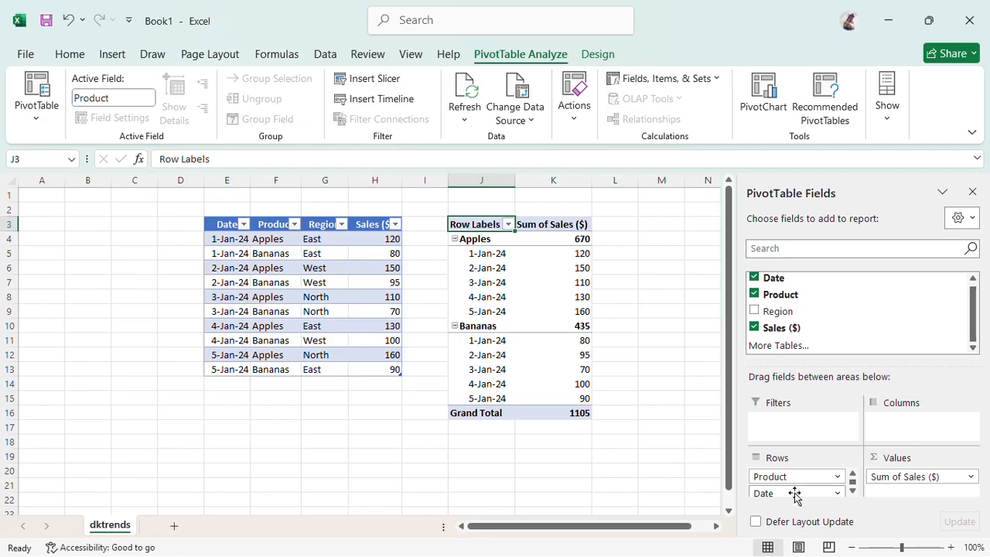
drag(793, 495, 789, 480)
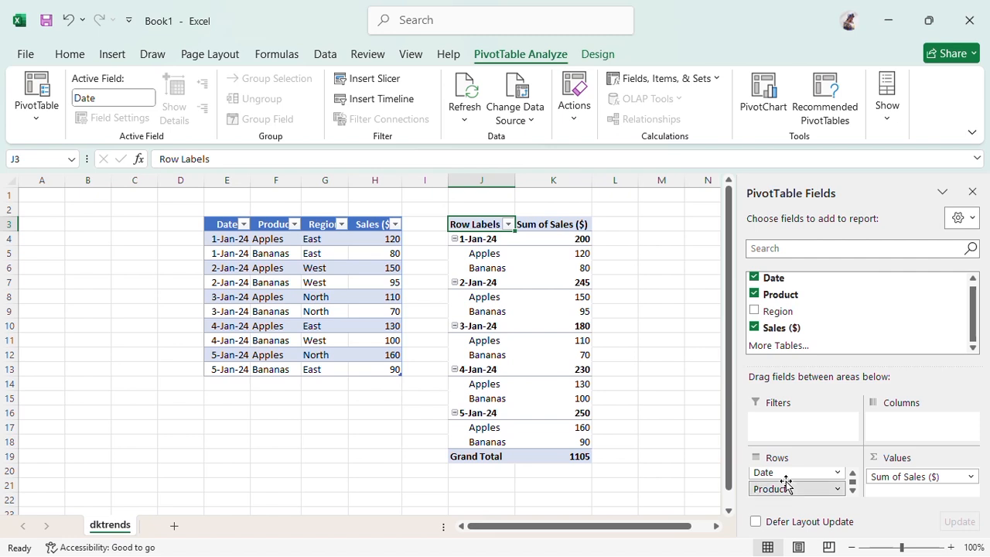
scroll(785, 484, up, 1)
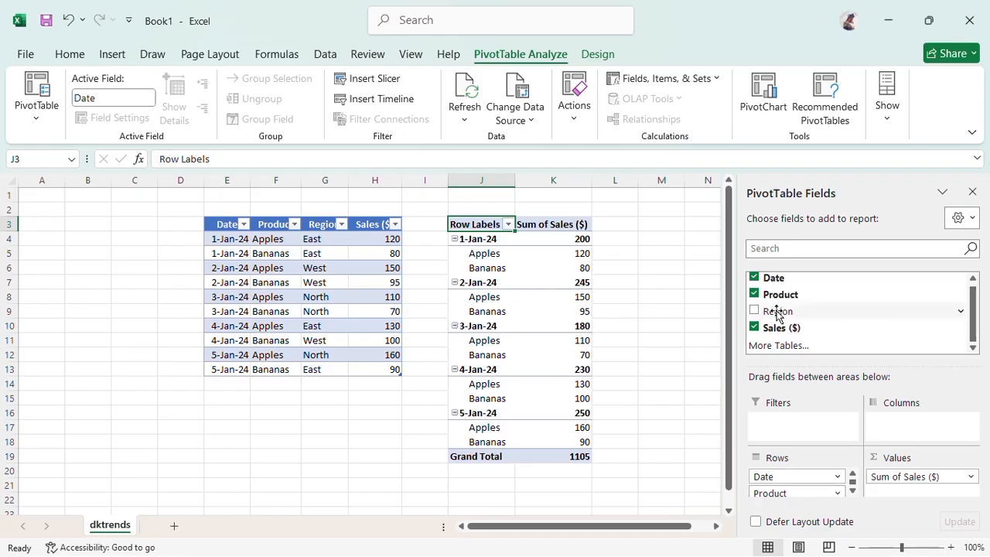
Add Region as a PivotTable filter and limit it to the East region only
drag(778, 312, 786, 420)
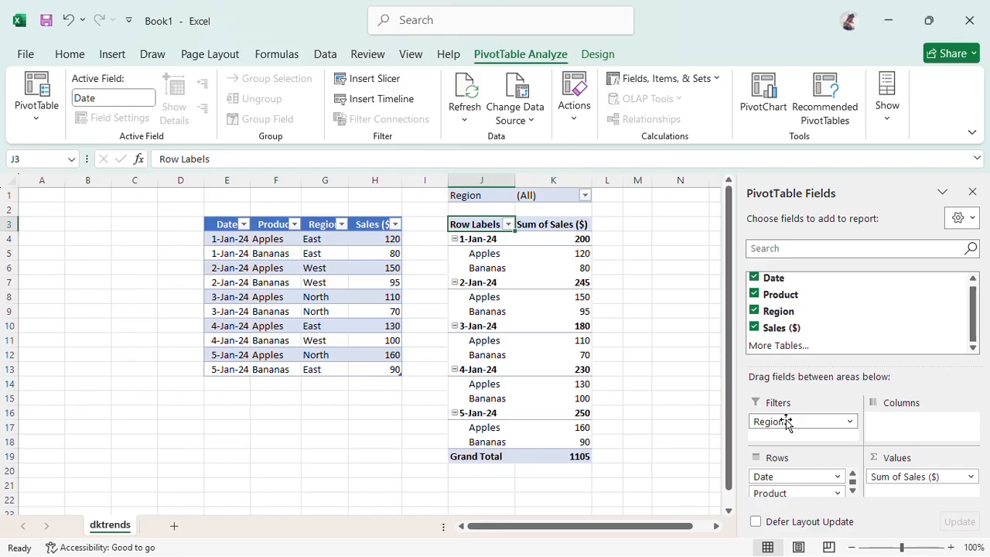
click(583, 204)
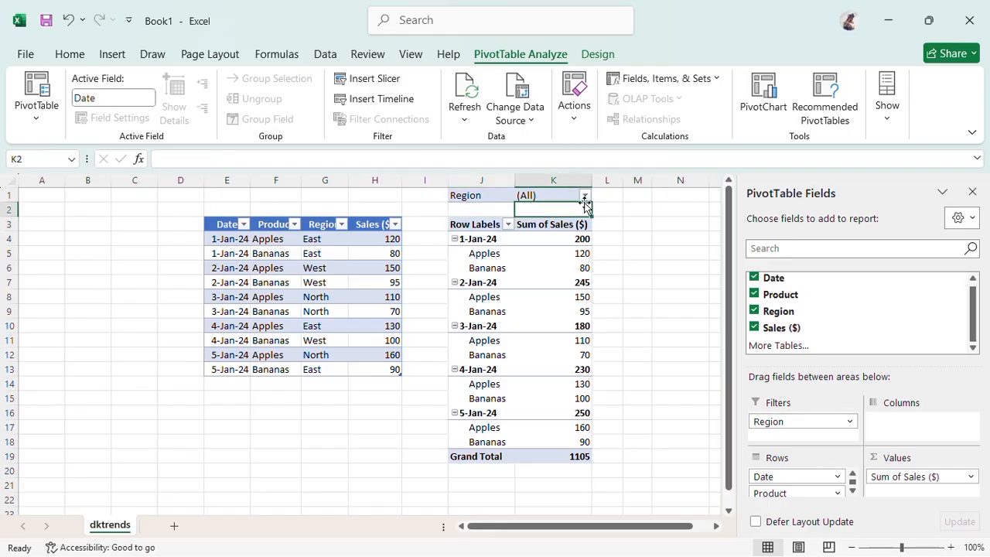
click(585, 197)
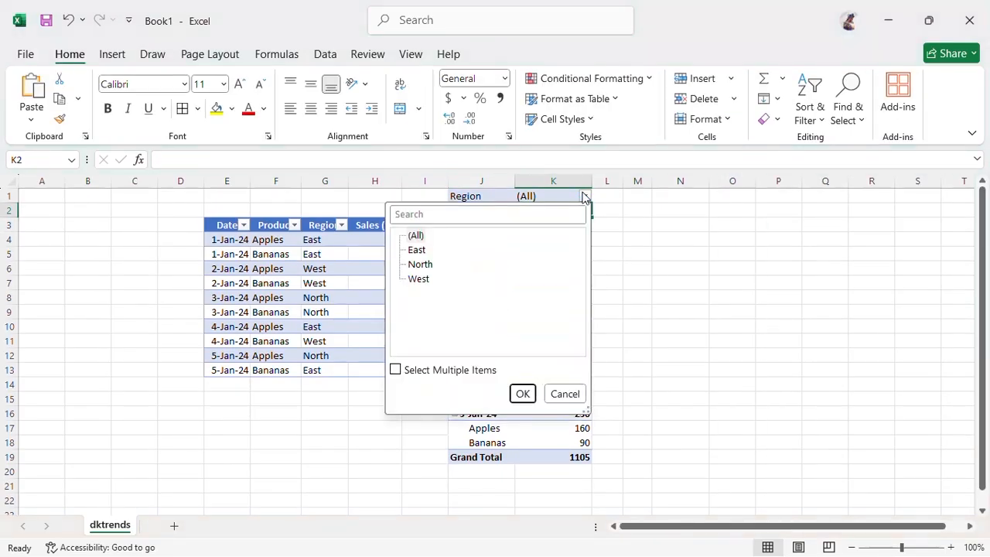
click(396, 370)
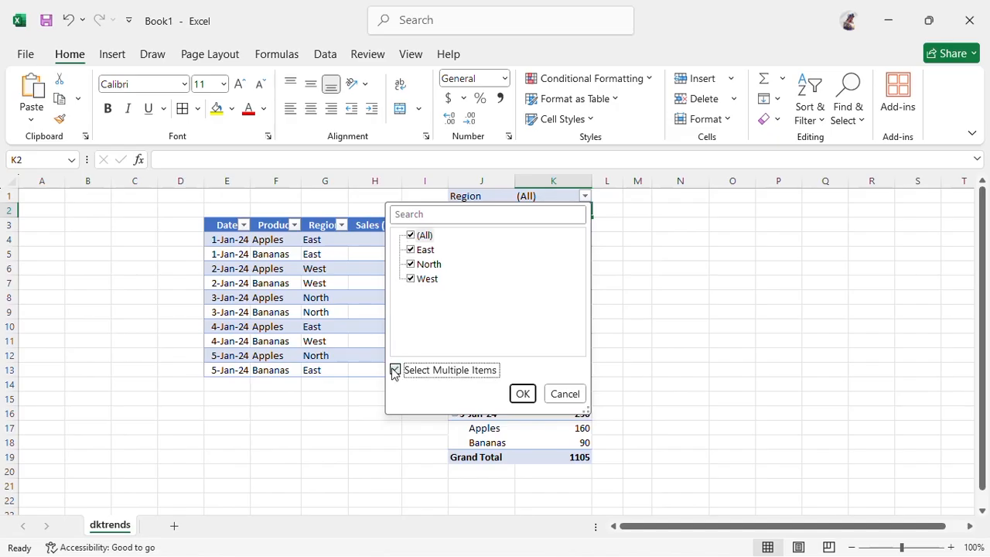
click(410, 249)
click(413, 266)
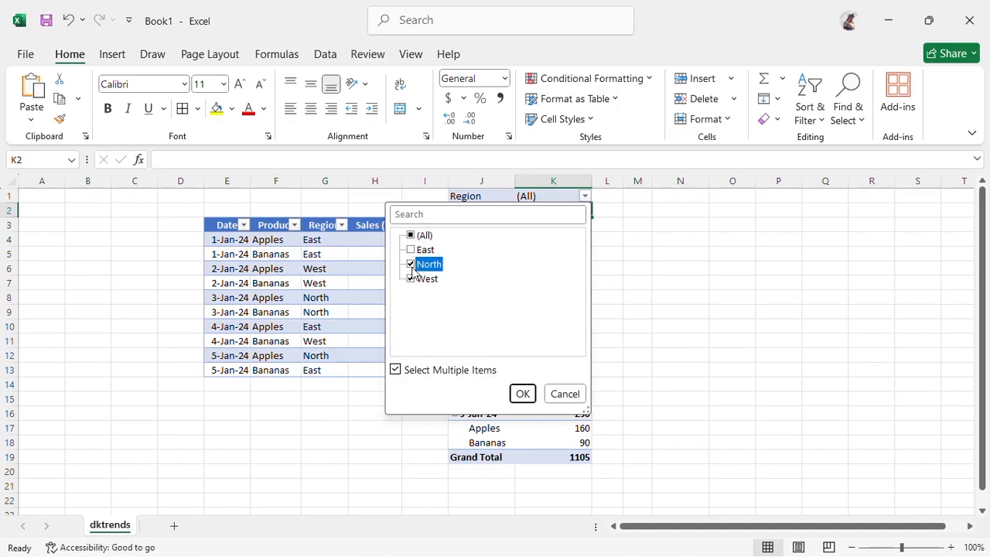
click(412, 265)
click(411, 279)
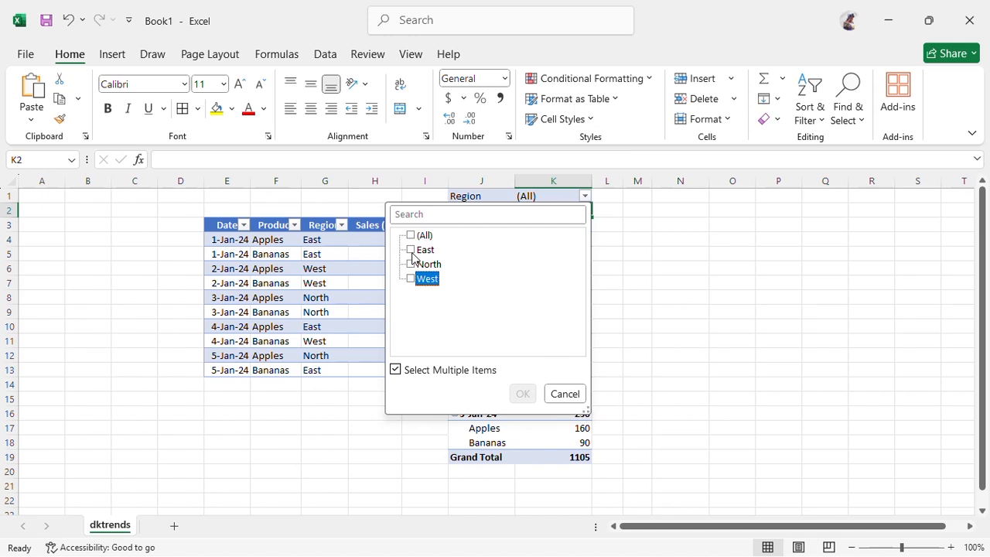
click(411, 249)
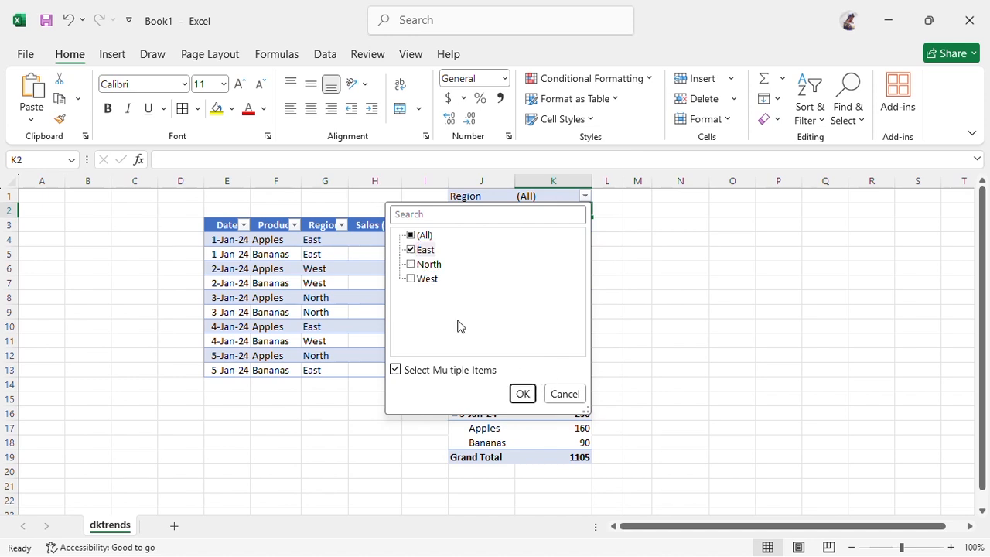
click(523, 395)
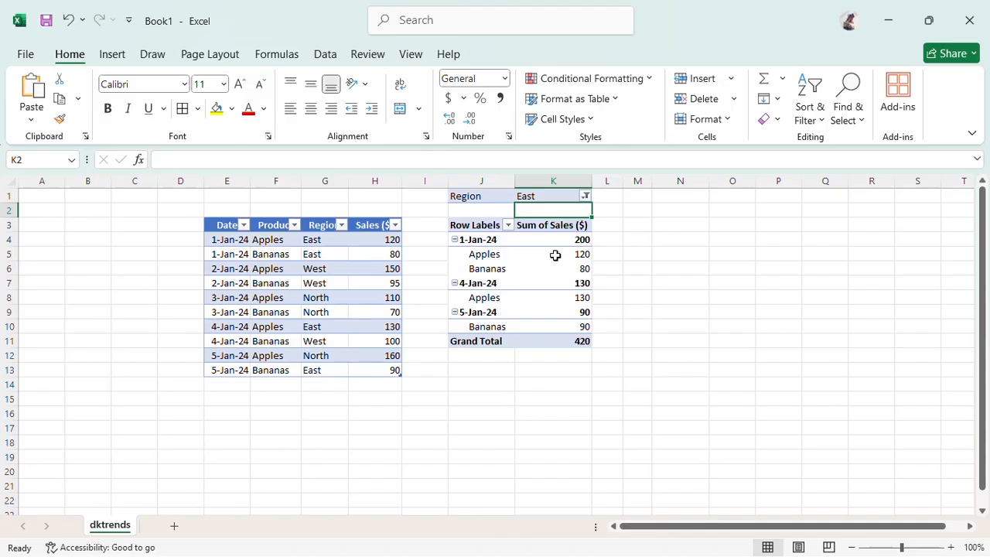
Set the Region filter back to (All), restoring the 1105 grand total
click(587, 197)
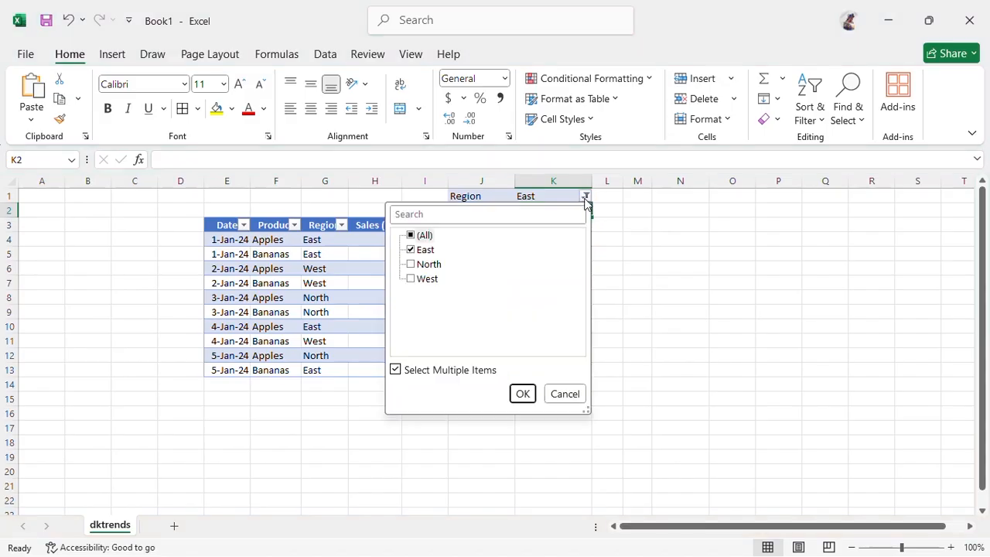
click(410, 235)
click(524, 393)
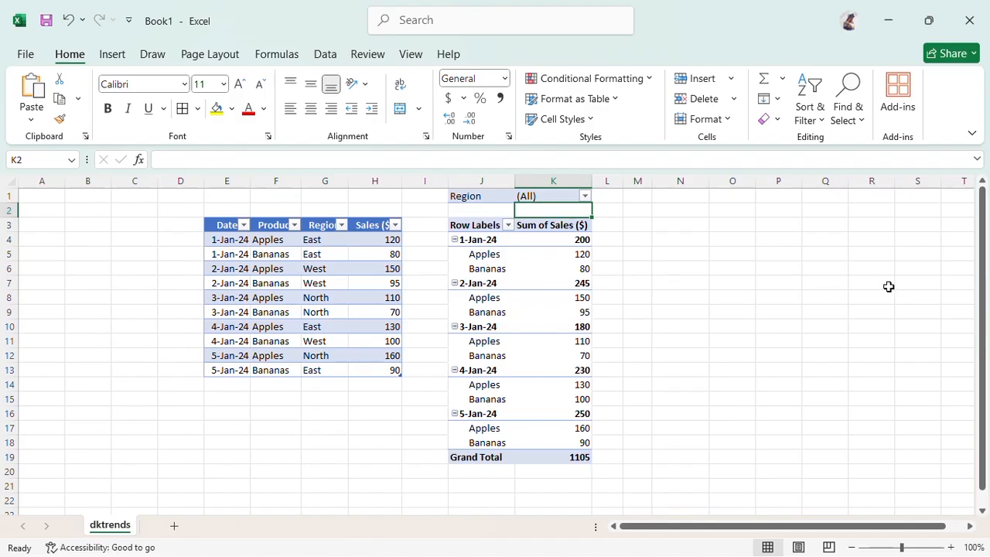
Select the Sum of Sales values in column K and open their Value Field Settings
click(460, 240)
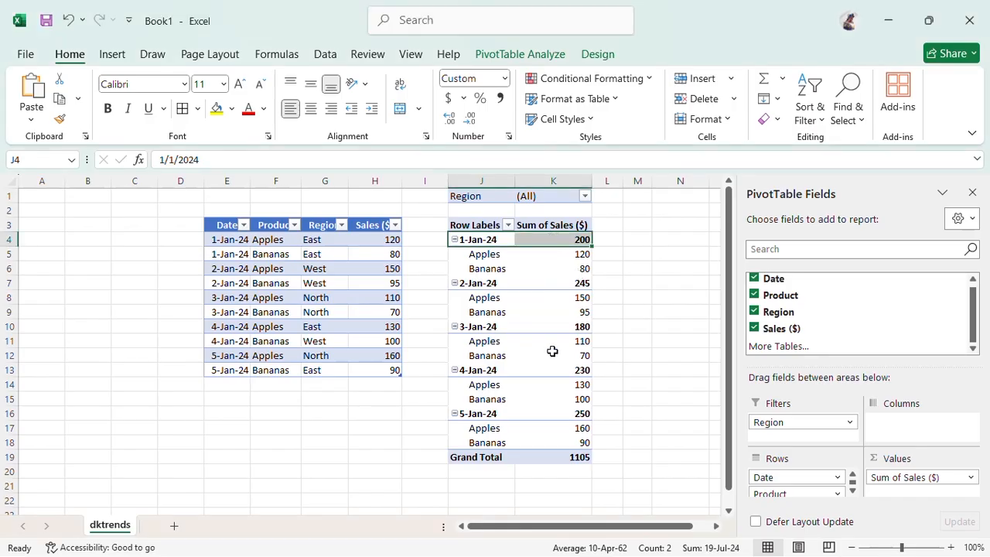
drag(563, 237, 565, 437)
right_click(574, 382)
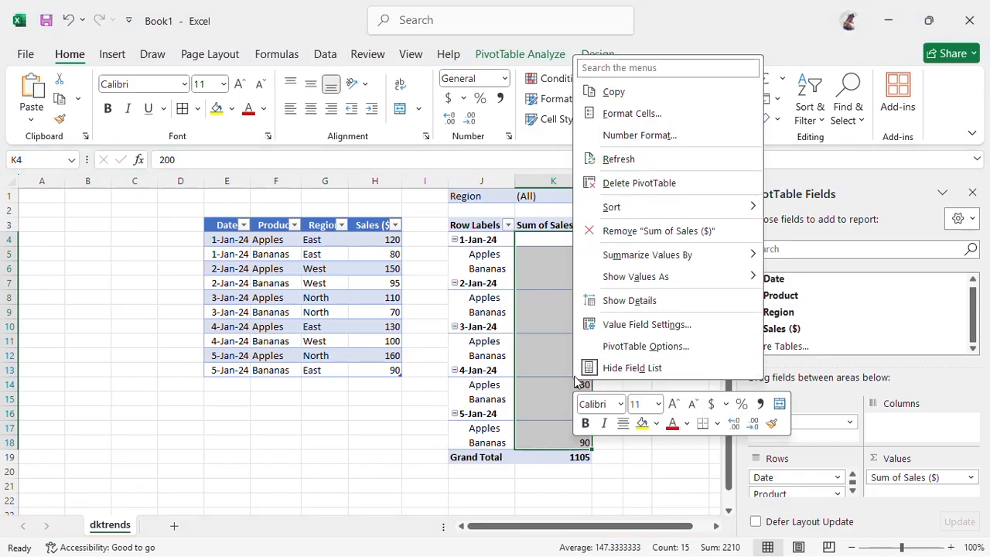
click(629, 325)
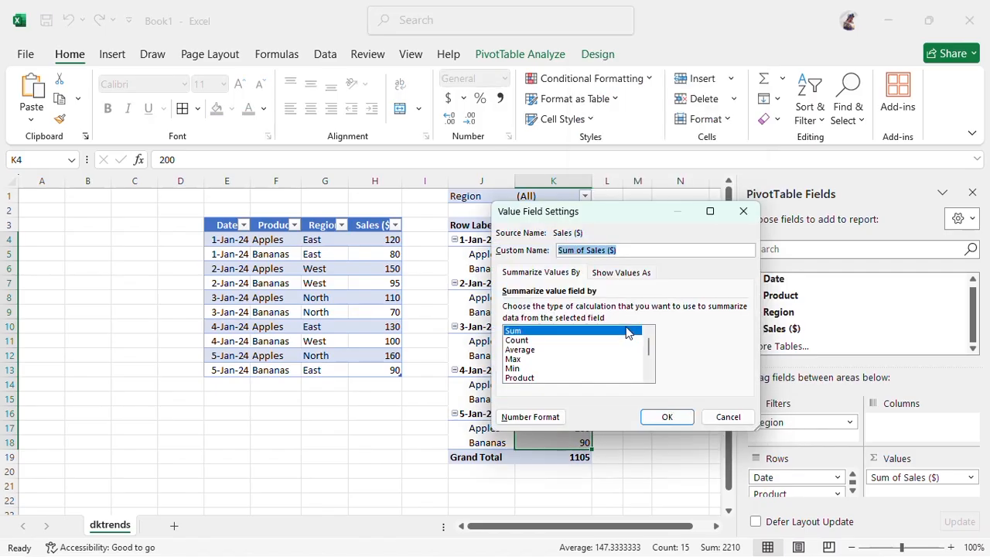
Summarize the PivotTable sales values by Average instead of Sum
click(527, 350)
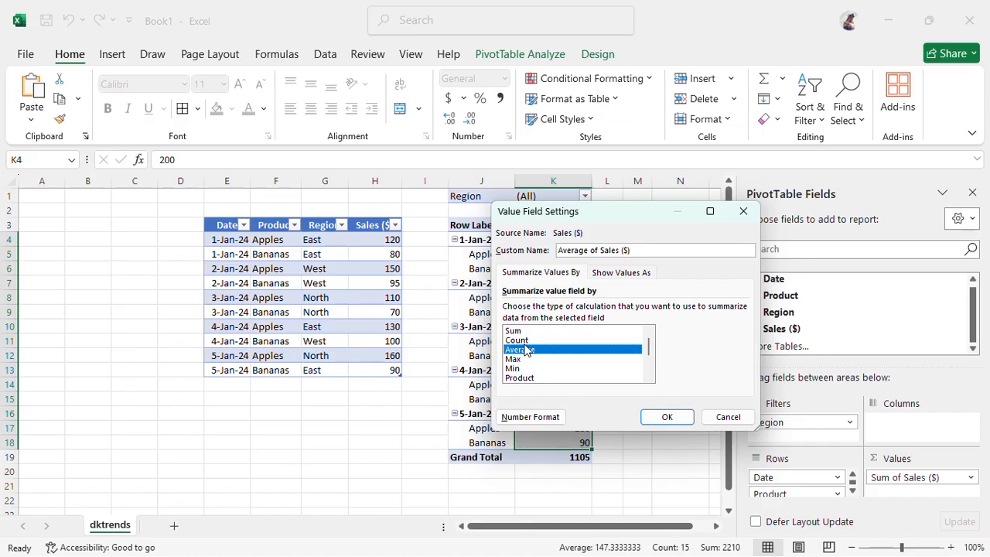
click(525, 344)
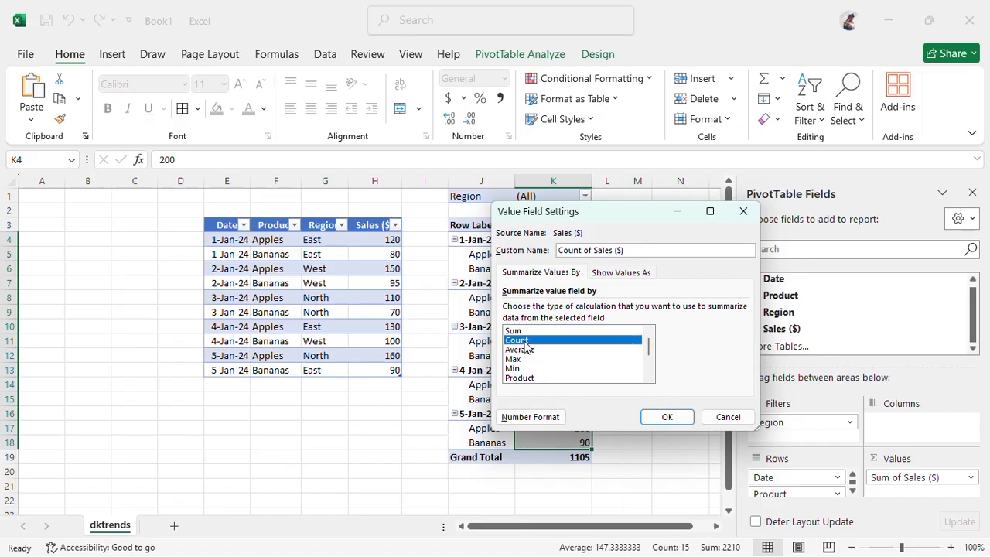
key(Down)
key(Down)
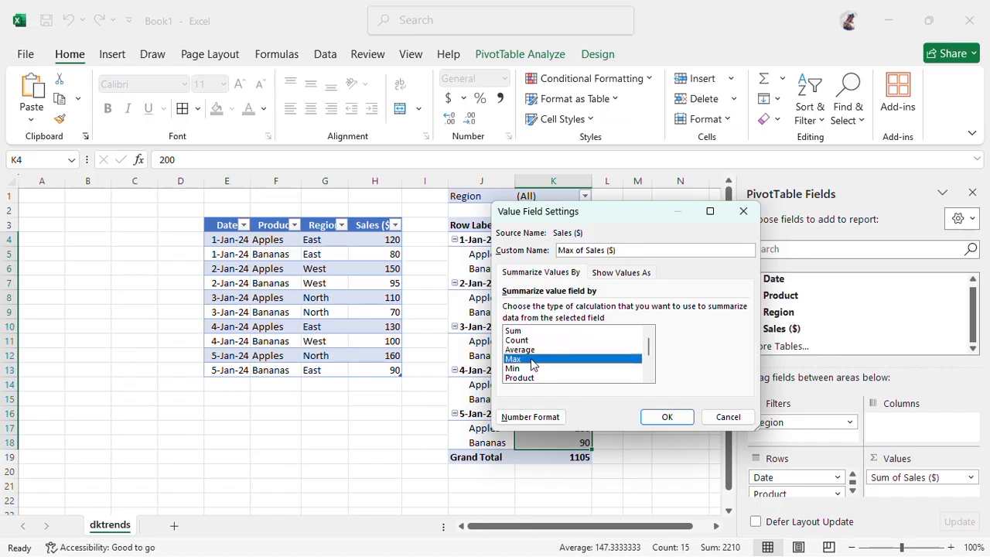
click(528, 349)
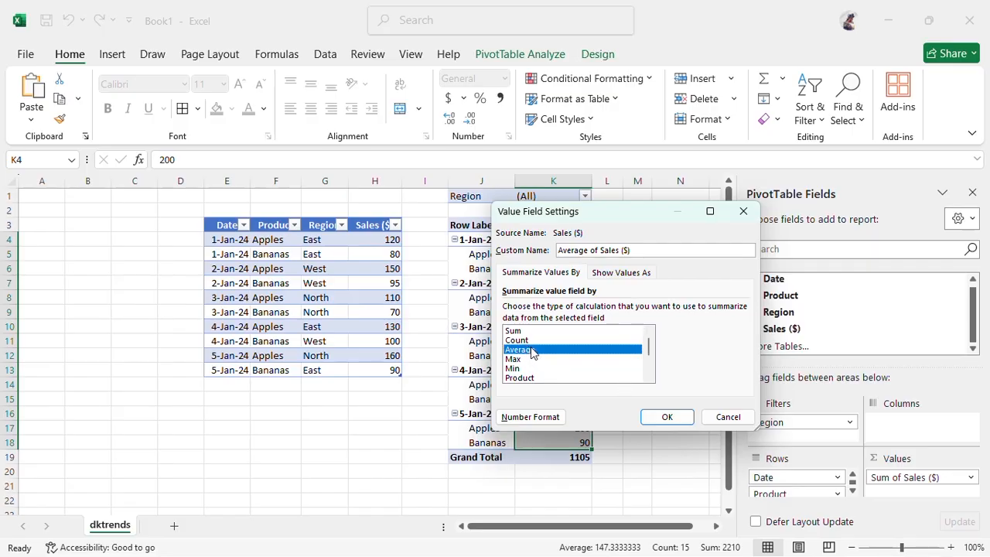
click(664, 418)
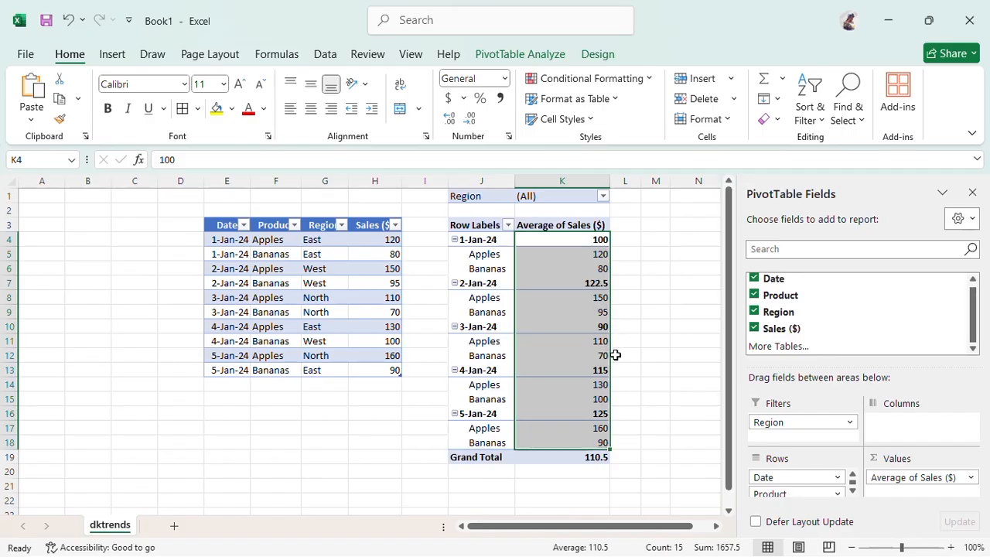
Switch the value summary to Count, then return to the value field settings
right_click(582, 283)
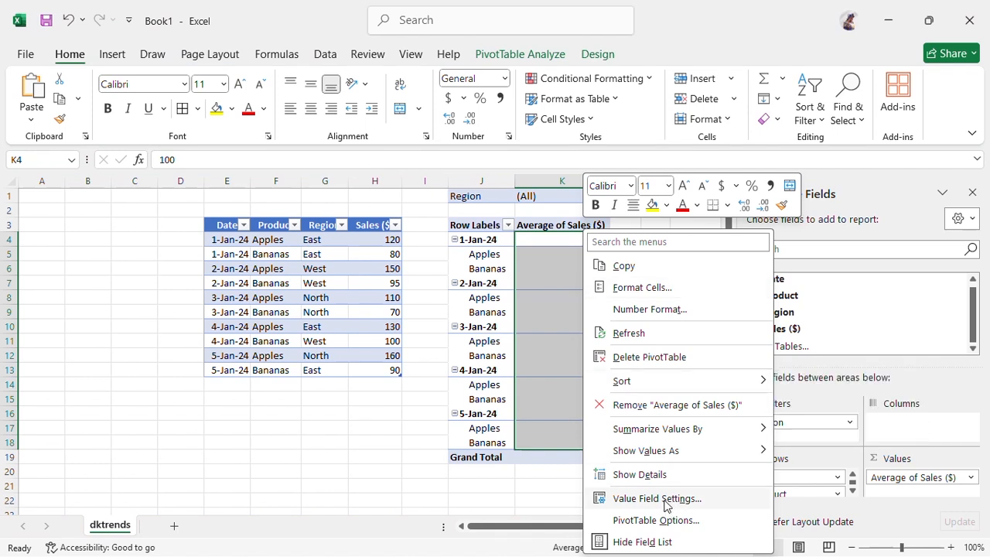
key(Escape)
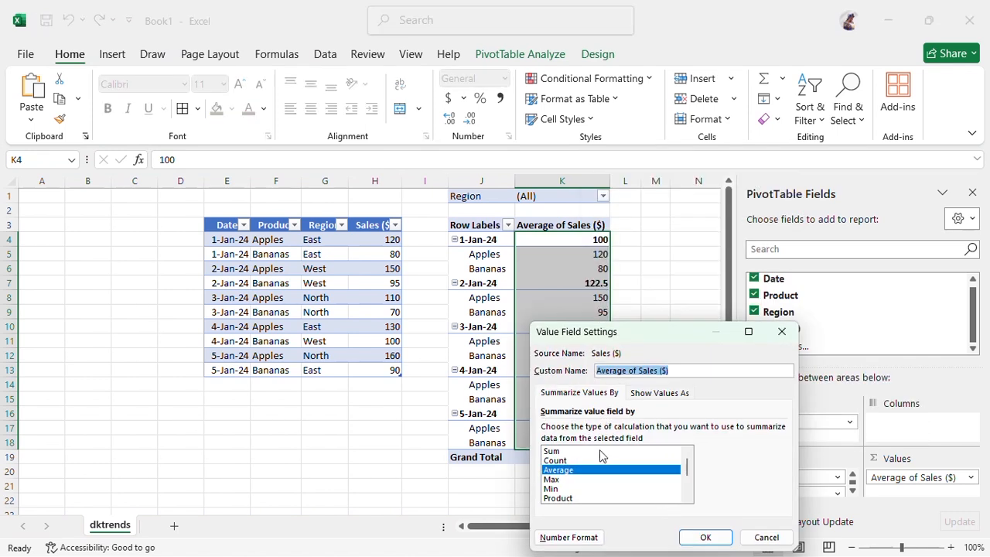
click(558, 461)
click(701, 537)
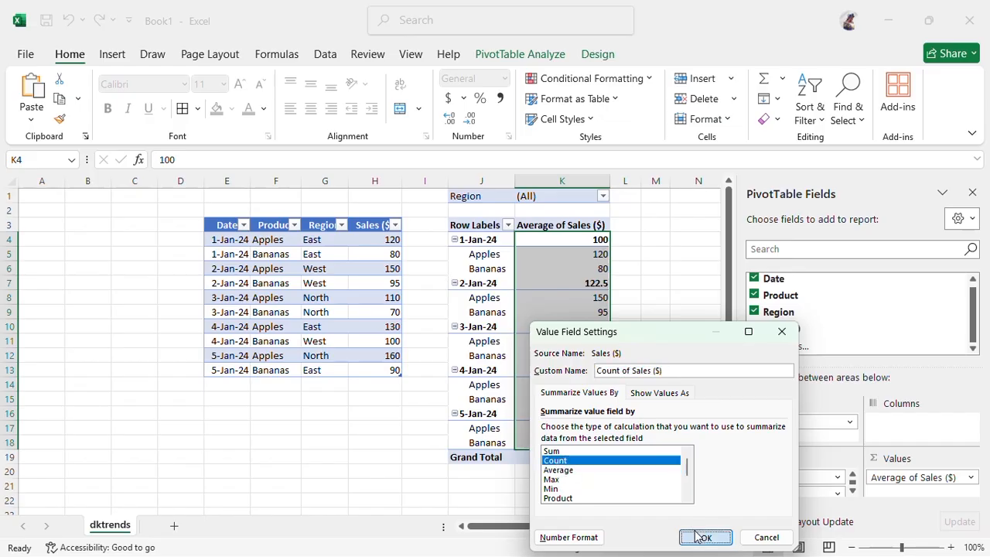
right_click(575, 258)
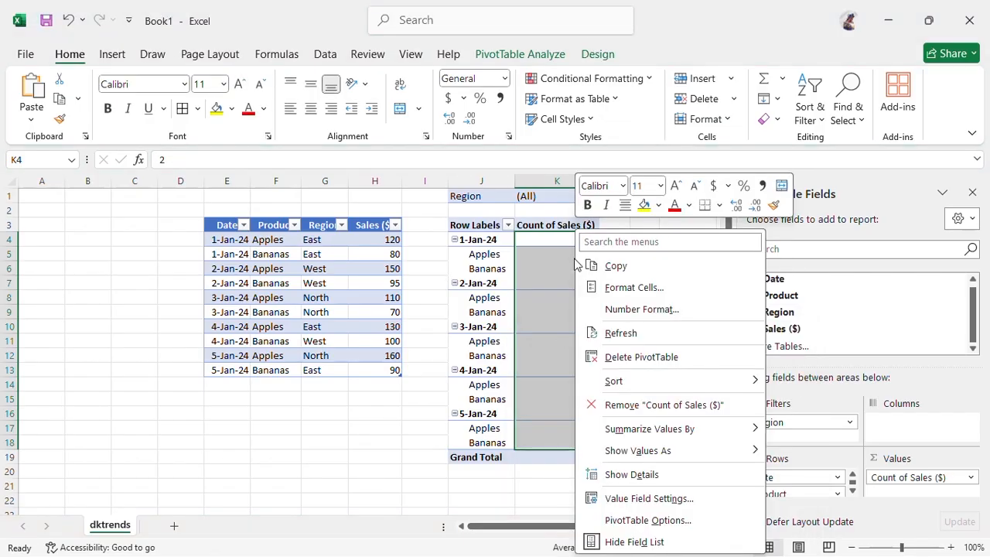
click(663, 498)
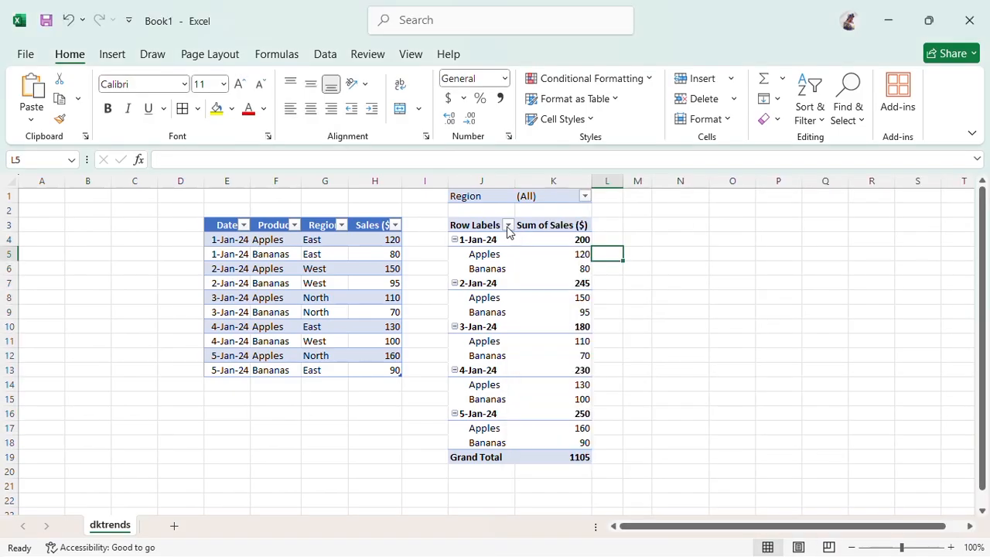
Rename the J3 Row Labels header to 'products and date', then reopen Sum of Sales ($) settings
click(467, 225)
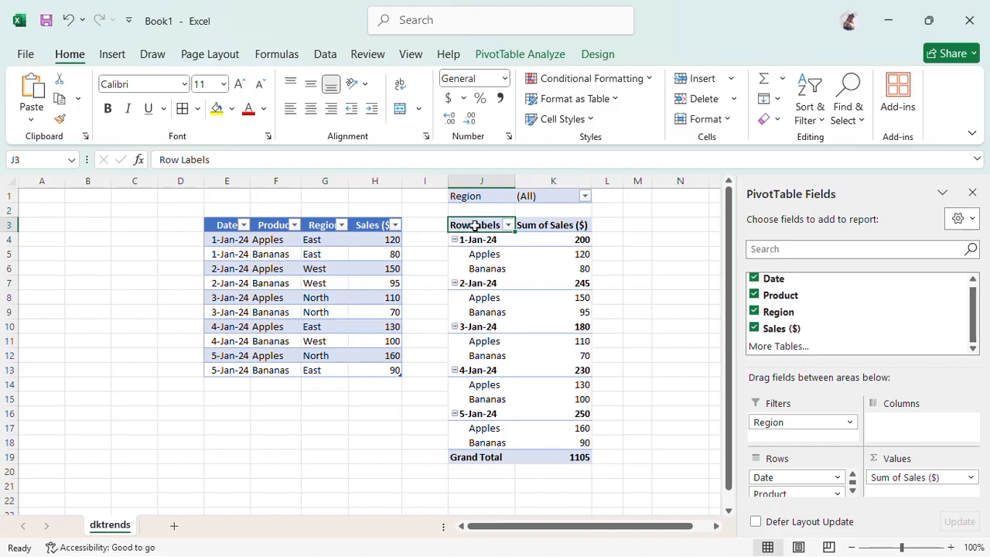
double_click(475, 225)
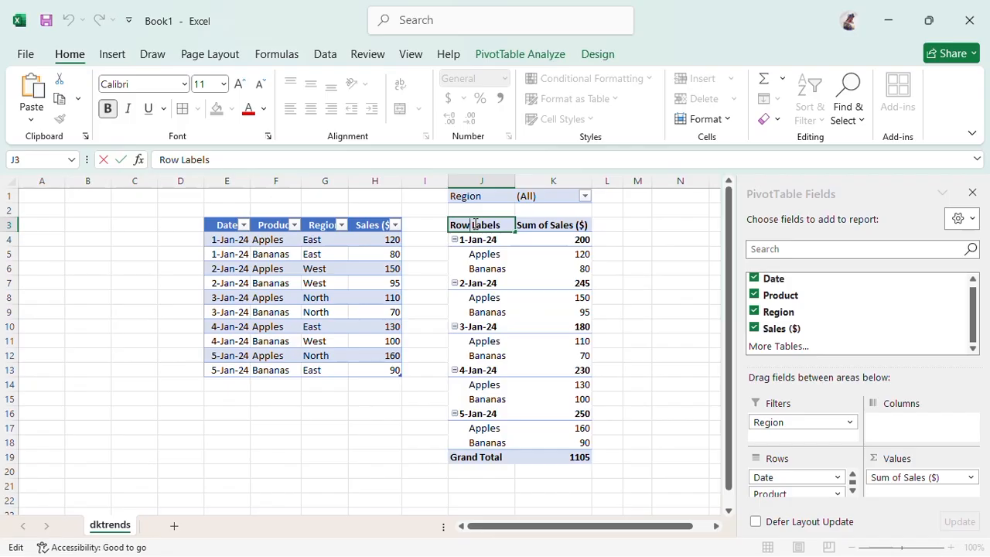
text(P)
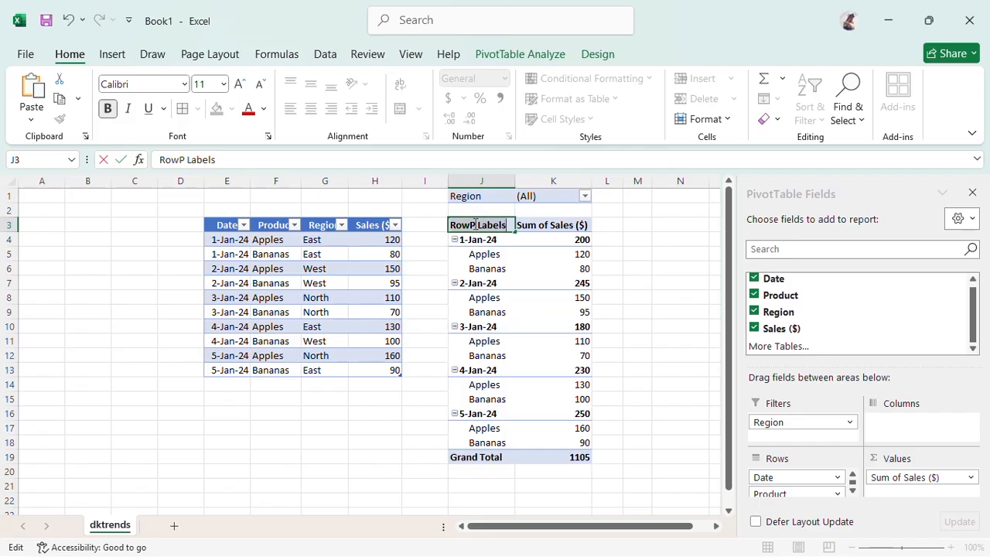
key(ctrl+a)
text(produc)
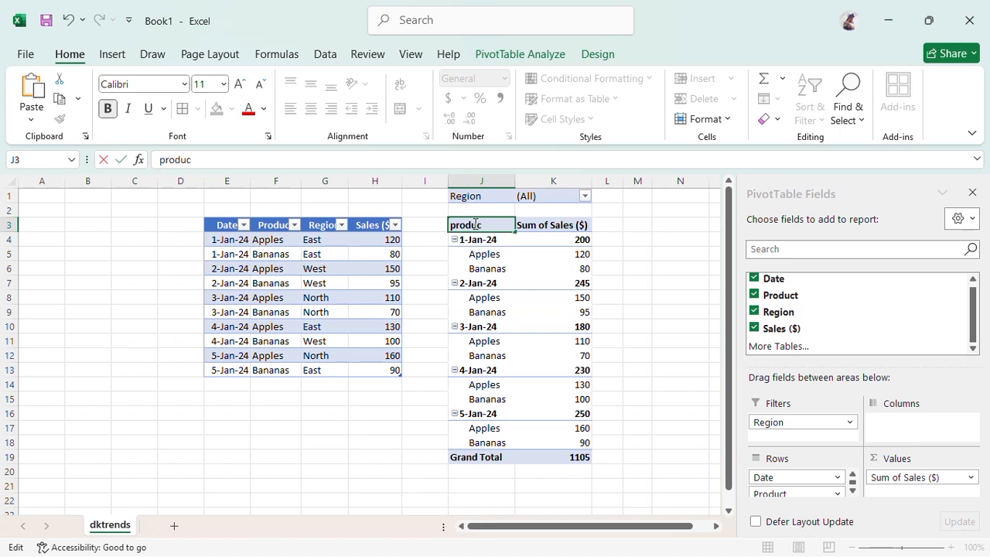
text(ts and)
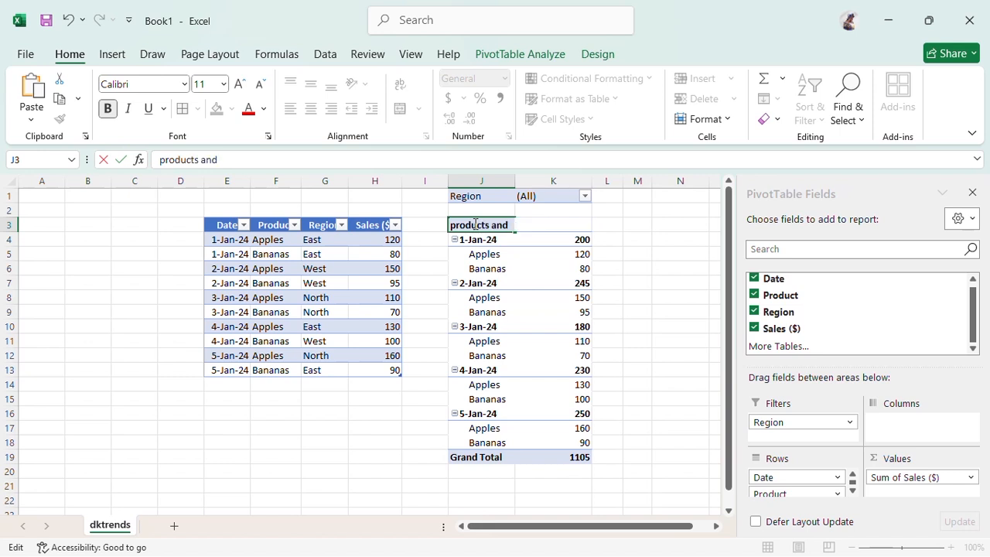
text( date)
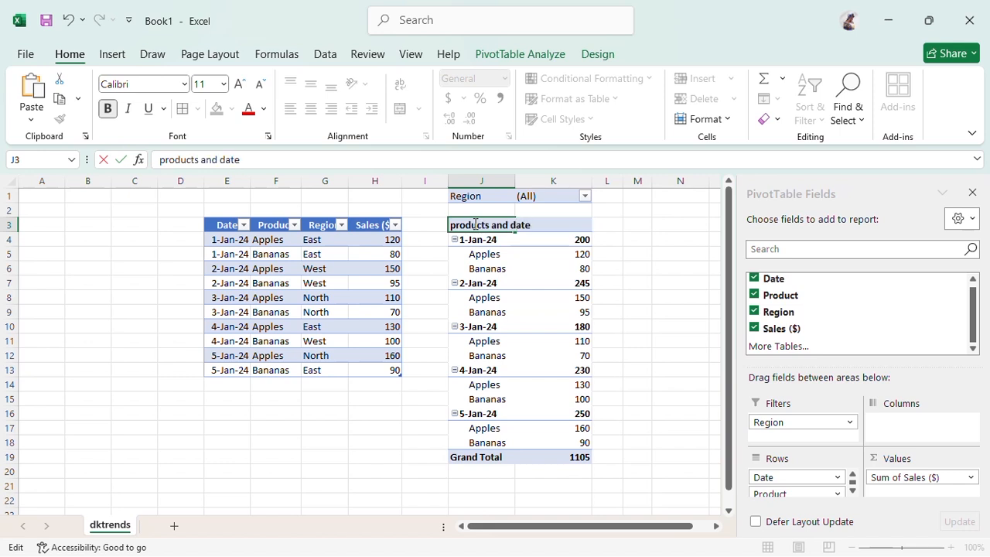
key(Return)
click(551, 226)
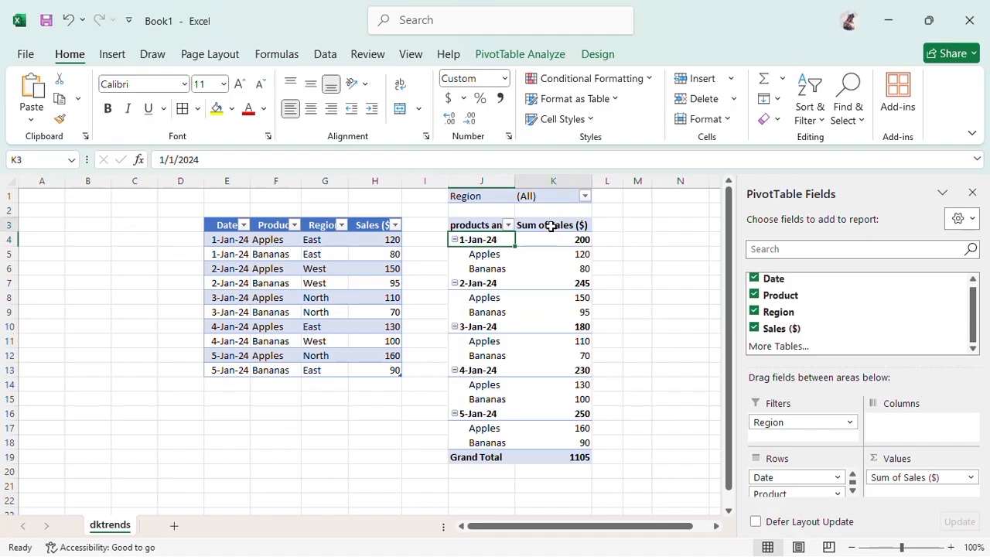
double_click(551, 226)
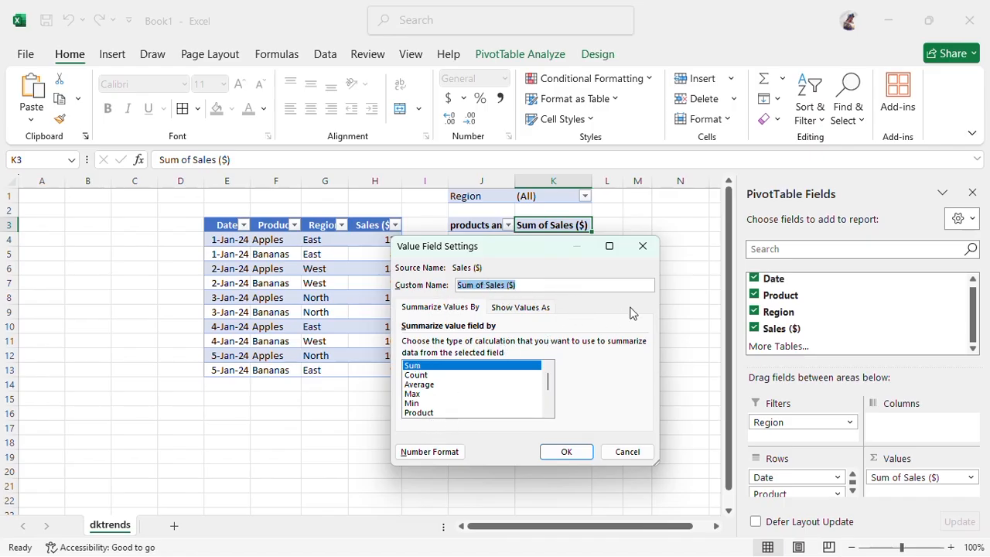
Give the Sum of Sales ($) value field the custom name 'Sum'
click(643, 248)
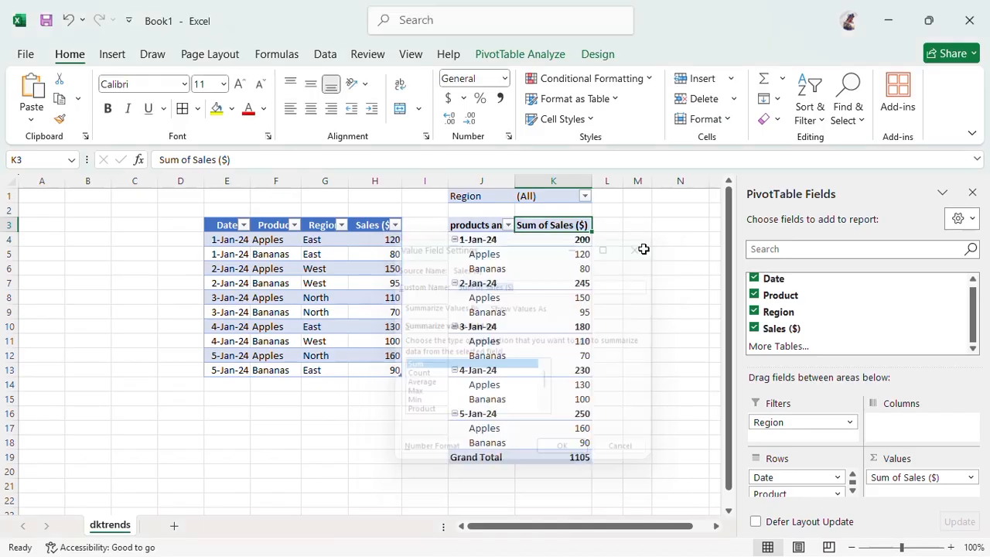
double_click(550, 232)
click(528, 284)
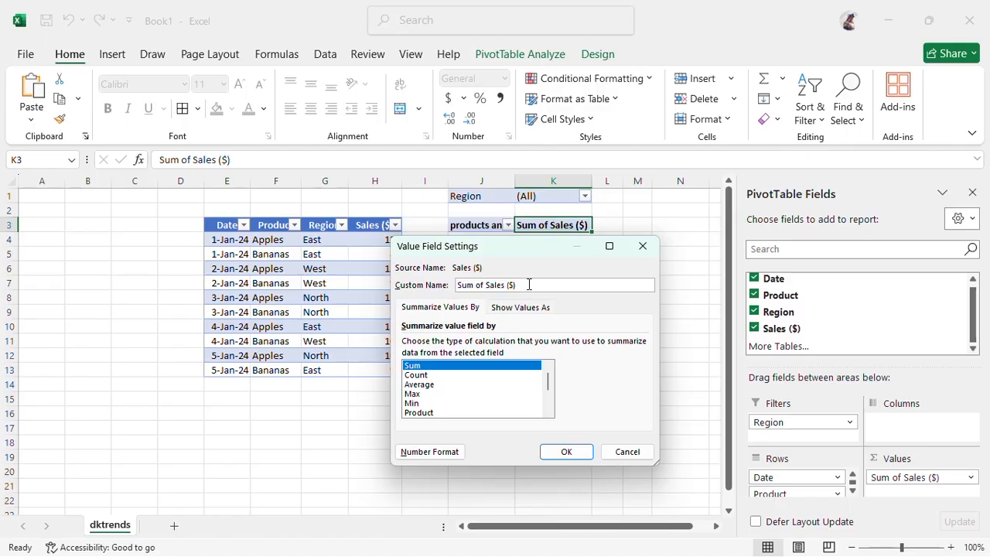
drag(529, 284, 423, 305)
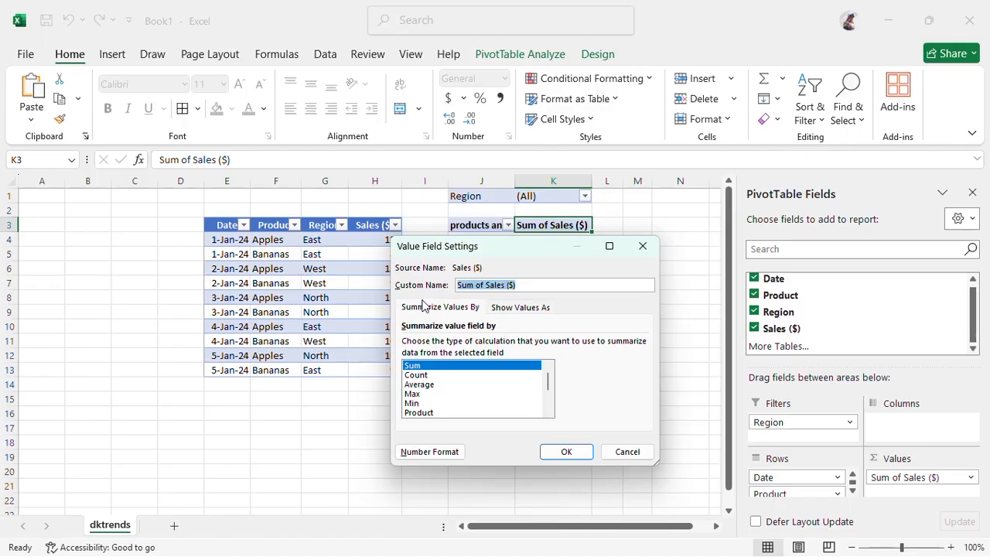
text(Sum)
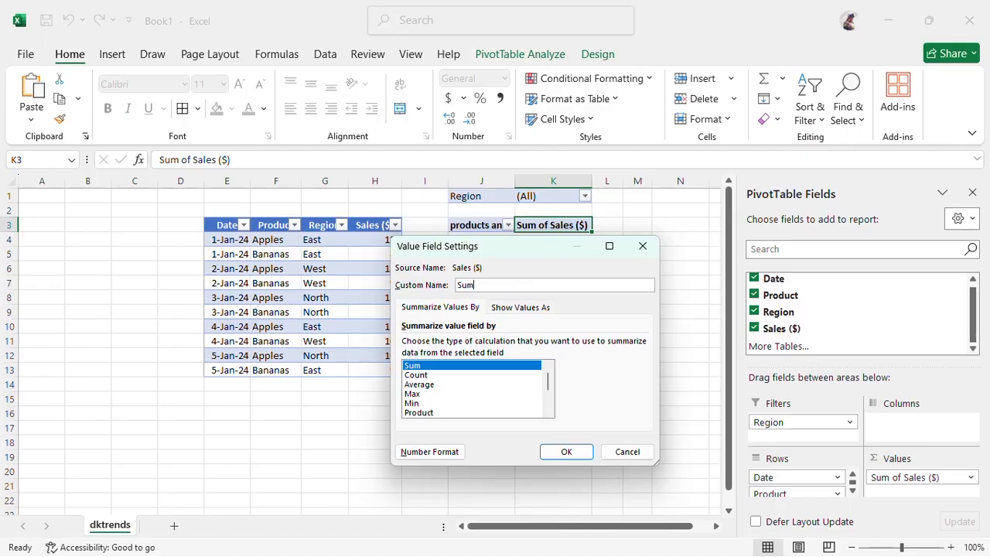
key(Return)
click(662, 226)
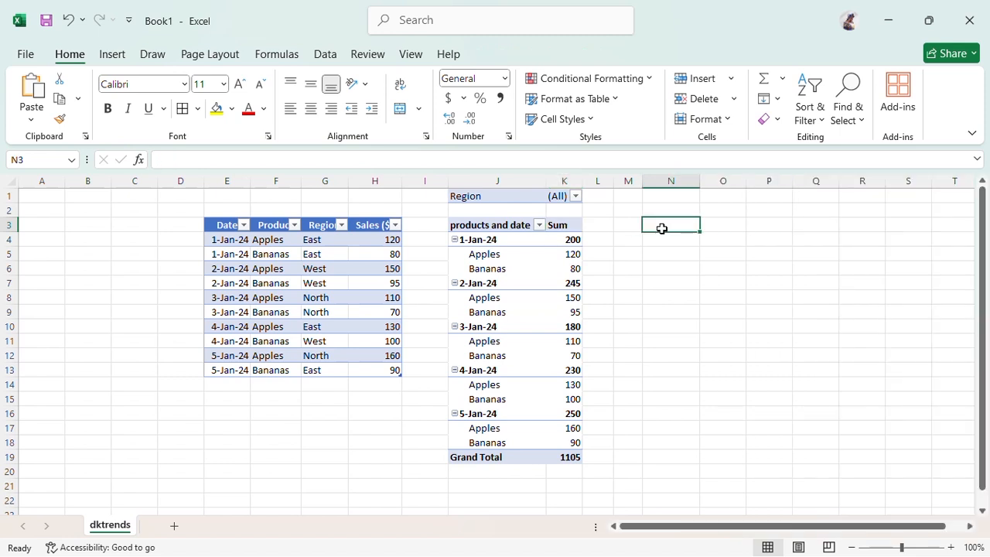
Check pivot cells such as Apples' 120 on 1-Jan-24, ending inside the pivot so its Fields list reappears
scroll(518, 258, down, 1)
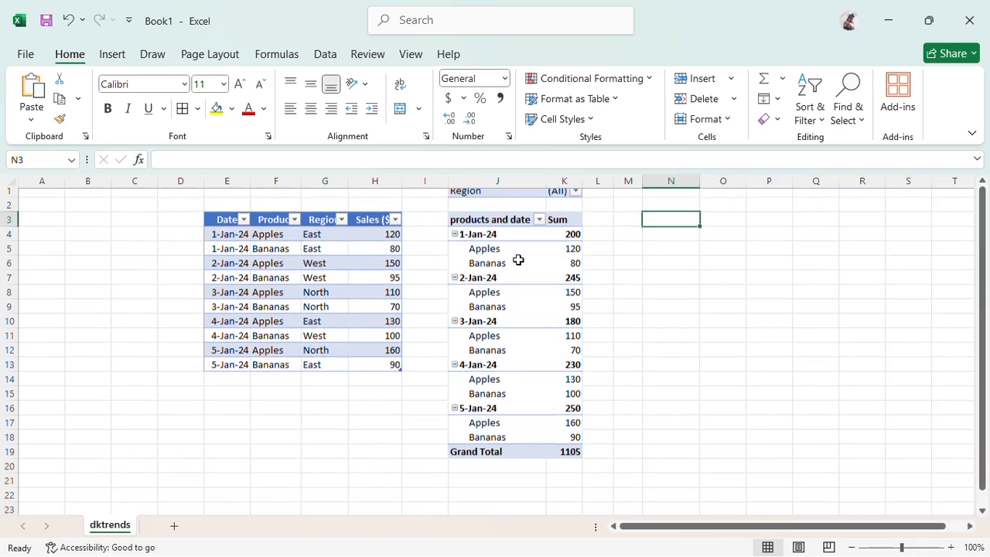
scroll(520, 258, up, 1)
click(544, 275)
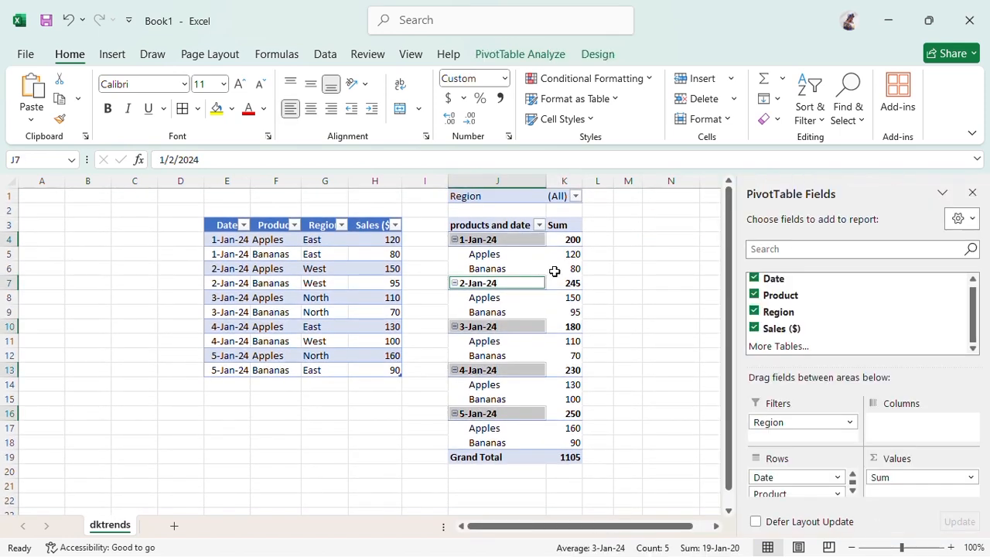
click(549, 250)
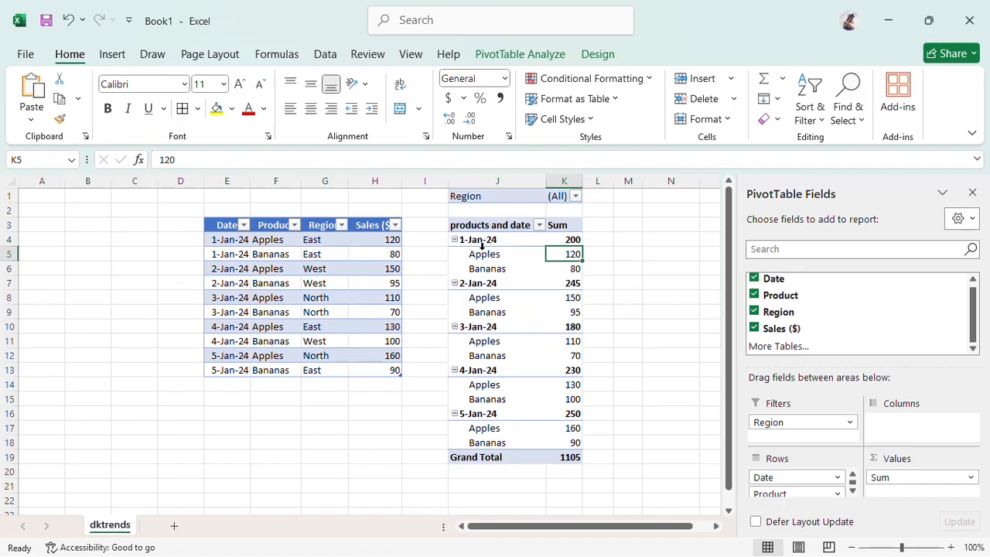
click(512, 60)
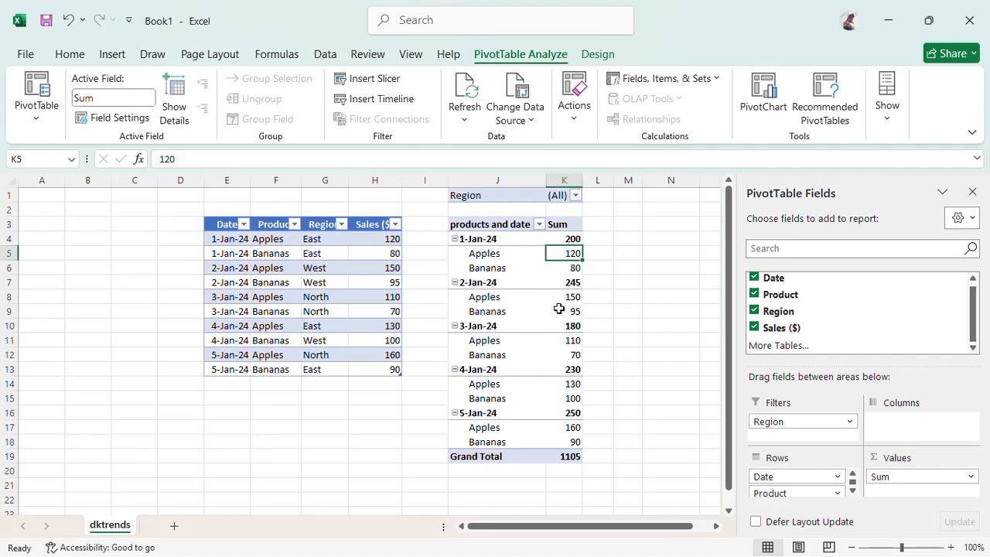
click(677, 358)
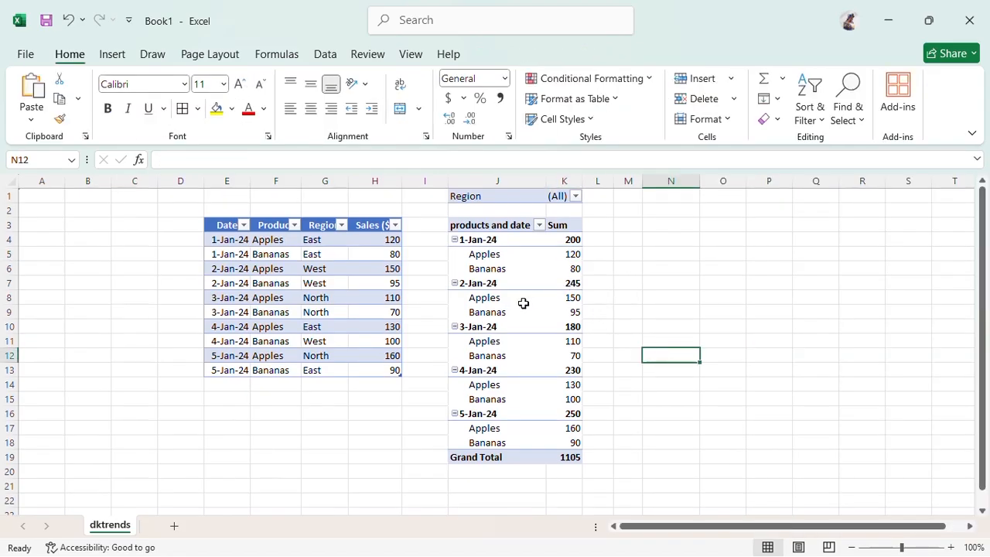
click(517, 303)
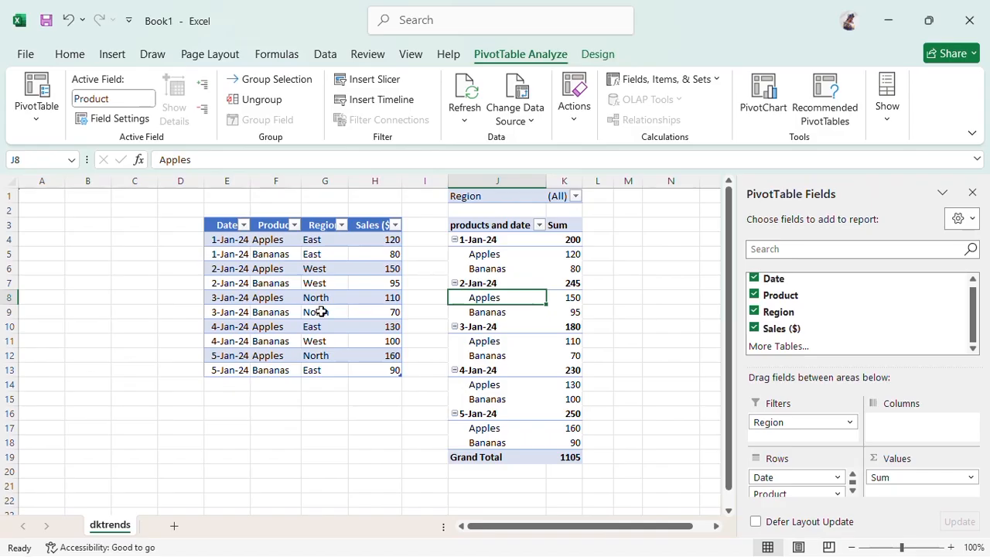
click(321, 312)
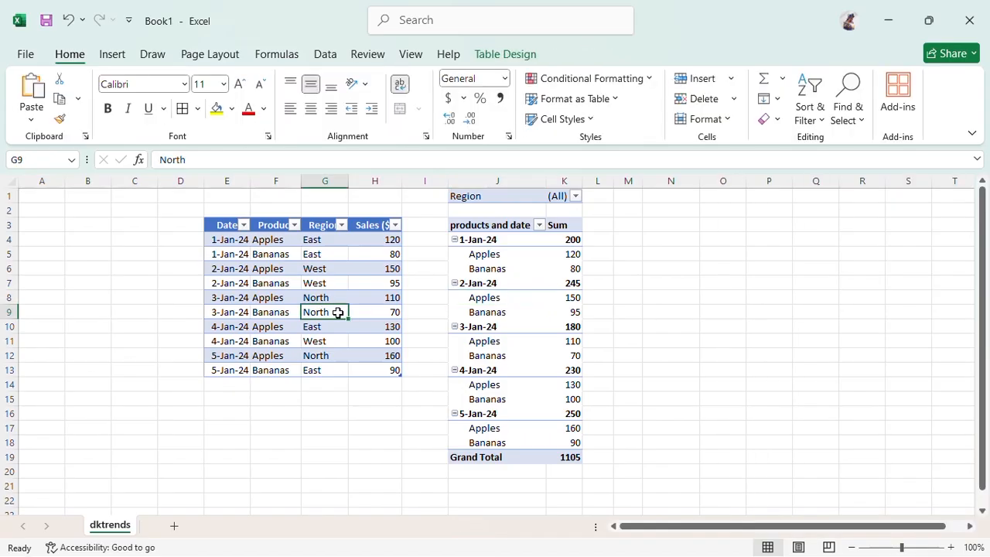
click(500, 311)
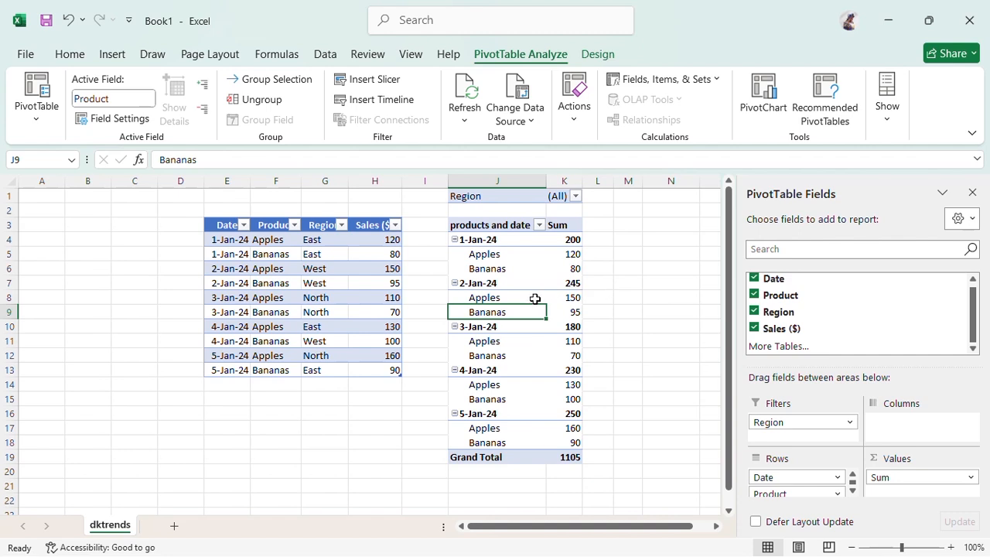
Collapse the ribbon and refresh the pivot table from its source, keeping the 1105 grand total
double_click(509, 56)
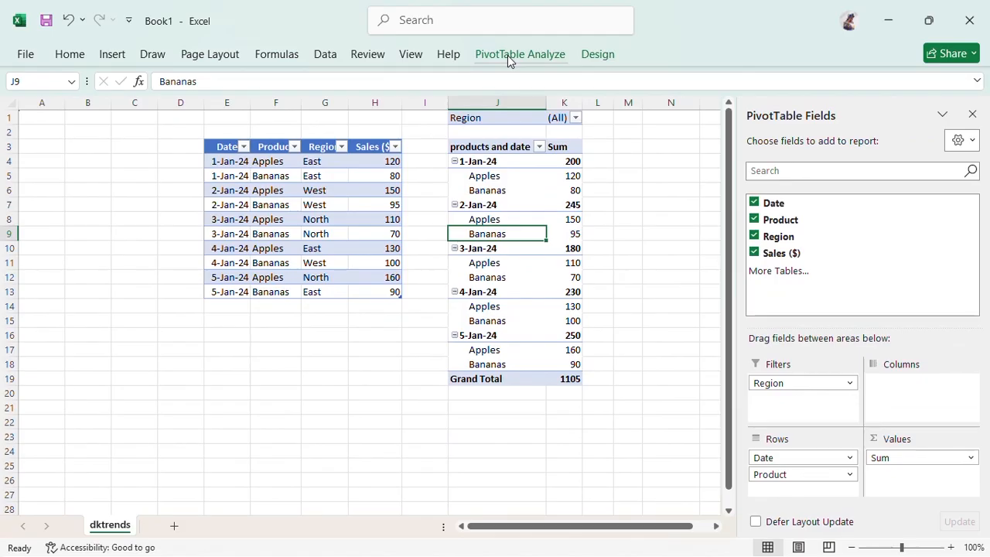
click(508, 55)
click(466, 112)
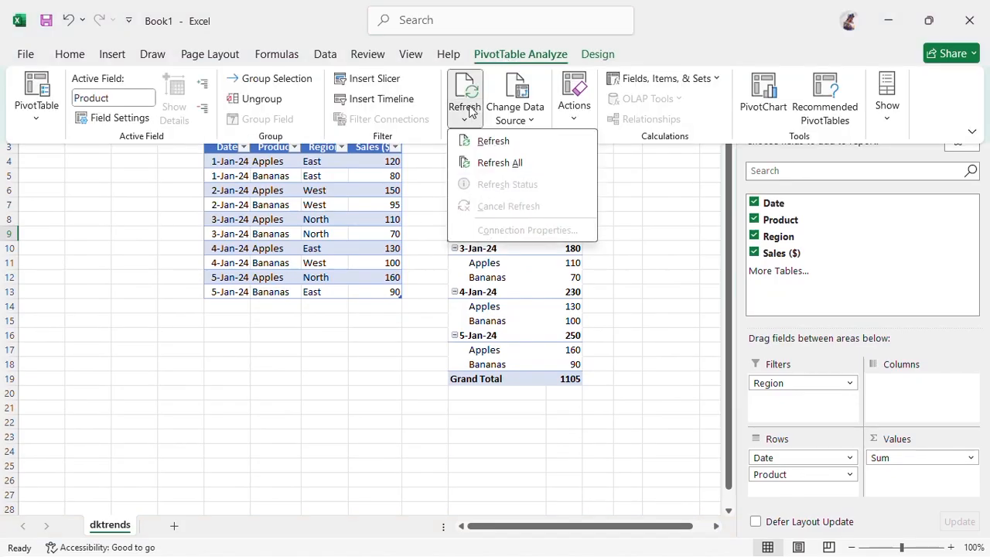
click(508, 142)
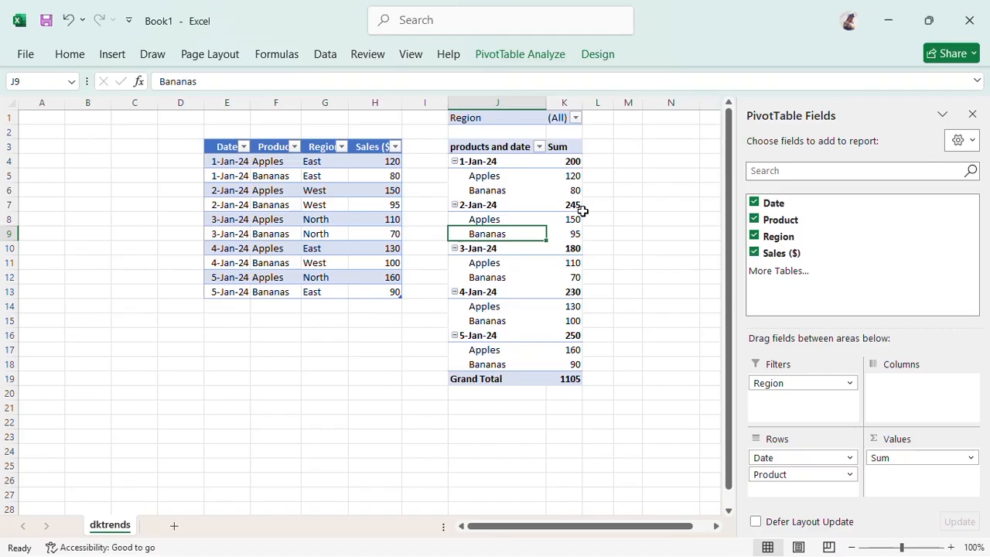